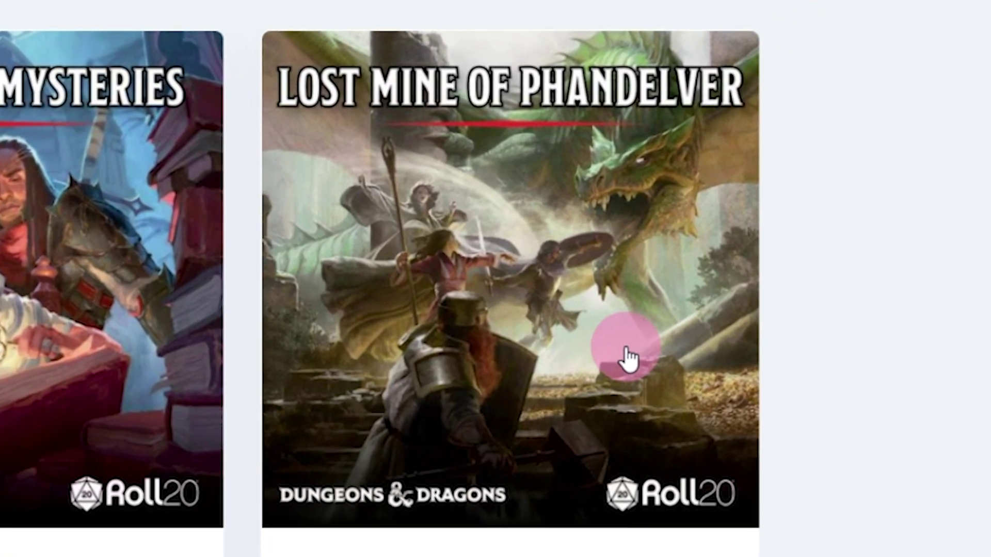
- Open the Lost Mine of Phandelver product page, then go to Tools > Compendium to list All Compendiums
{"action": "left_click", "coordinate": [641, 354]}
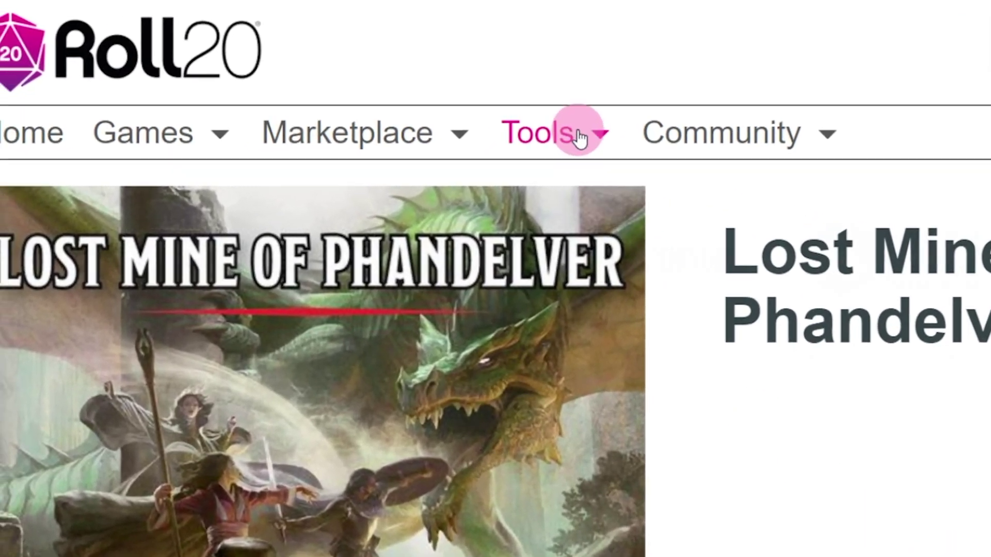
{"action": "left_click", "coordinate": [544, 138]}
{"action": "left_click", "coordinate": [183, 219]}
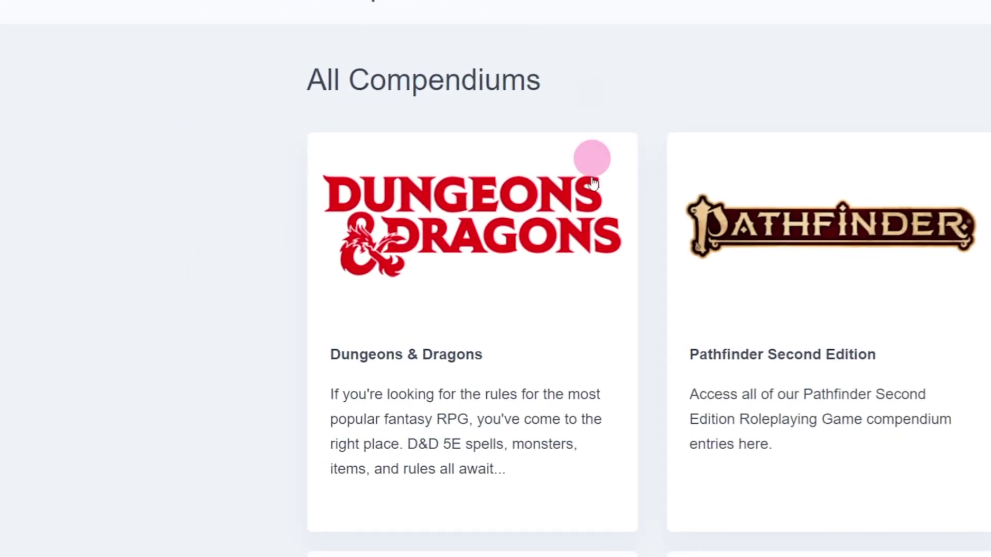
- Browse the Dungeons & Dragons compendium's Lost Mine of Phandelver entries down to the Bugbear monster
{"action": "left_click", "coordinate": [184, 299]}
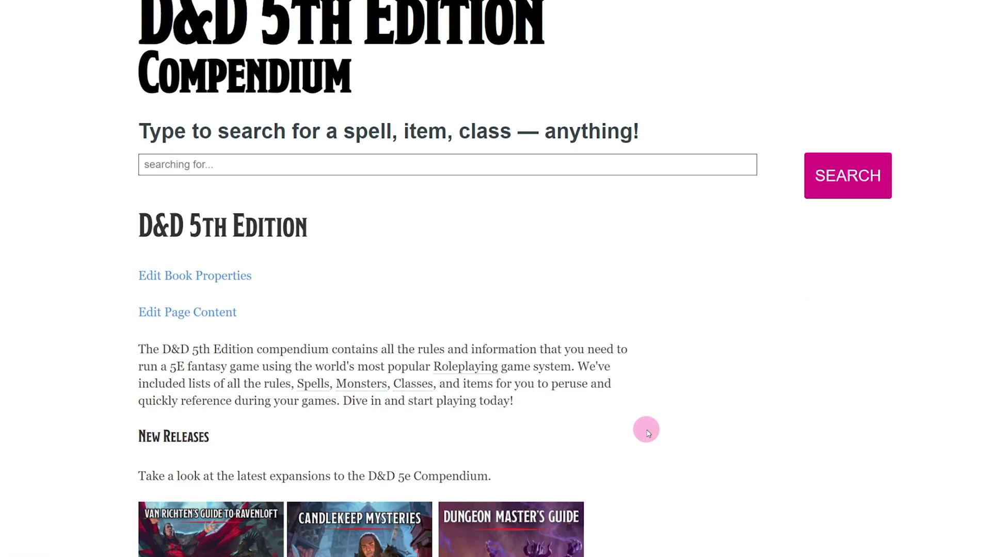
{"action": "scroll", "coordinate": [681, 282], "scroll_direction": "down", "scroll_amount": 10}
{"action": "scroll", "coordinate": [680, 281], "scroll_direction": "down", "scroll_amount": 5}
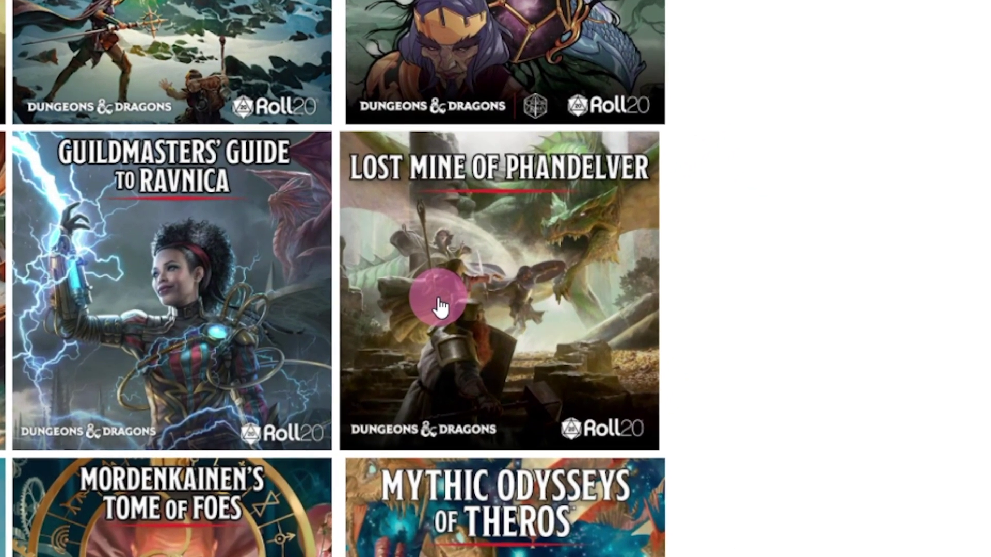
{"action": "left_click", "coordinate": [480, 210]}
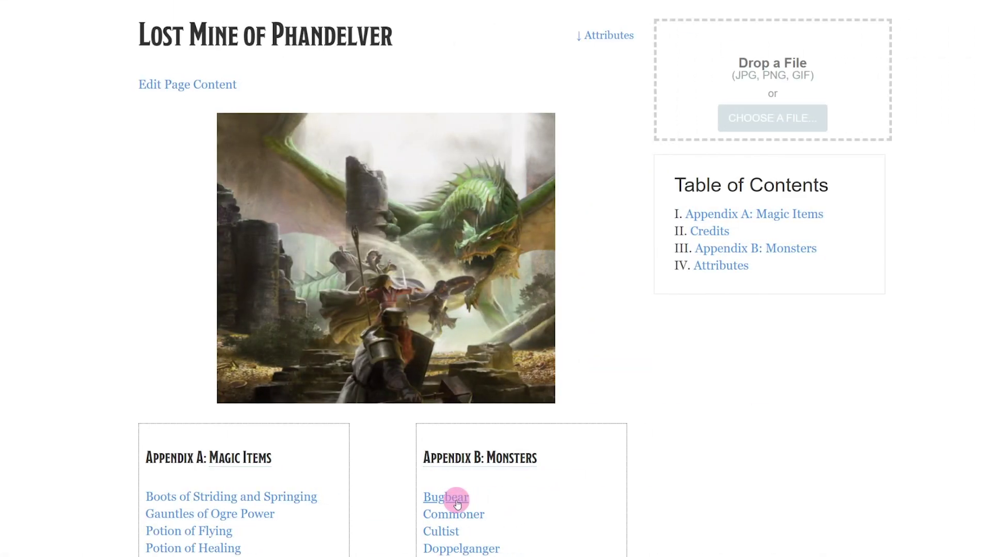
{"action": "left_click", "coordinate": [466, 470]}
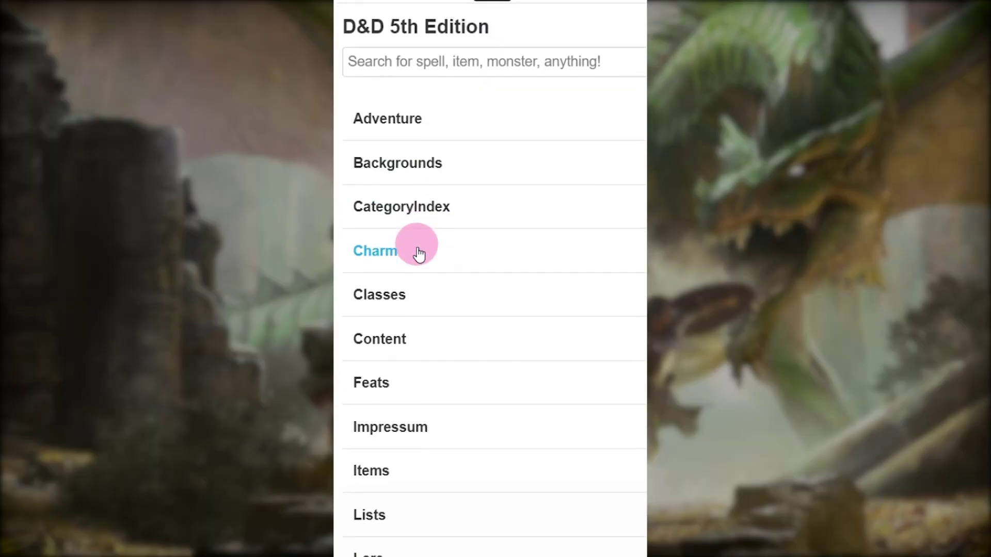
{"action": "scroll", "coordinate": [408, 258], "scroll_direction": "down", "scroll_amount": 5}
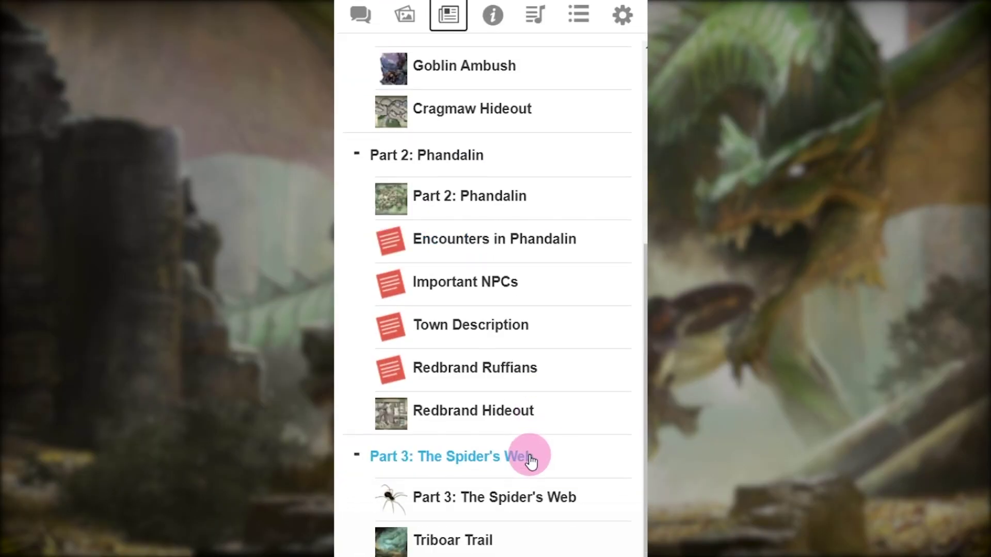
{"action": "scroll", "coordinate": [530, 462], "scroll_direction": "down", "scroll_amount": 10}
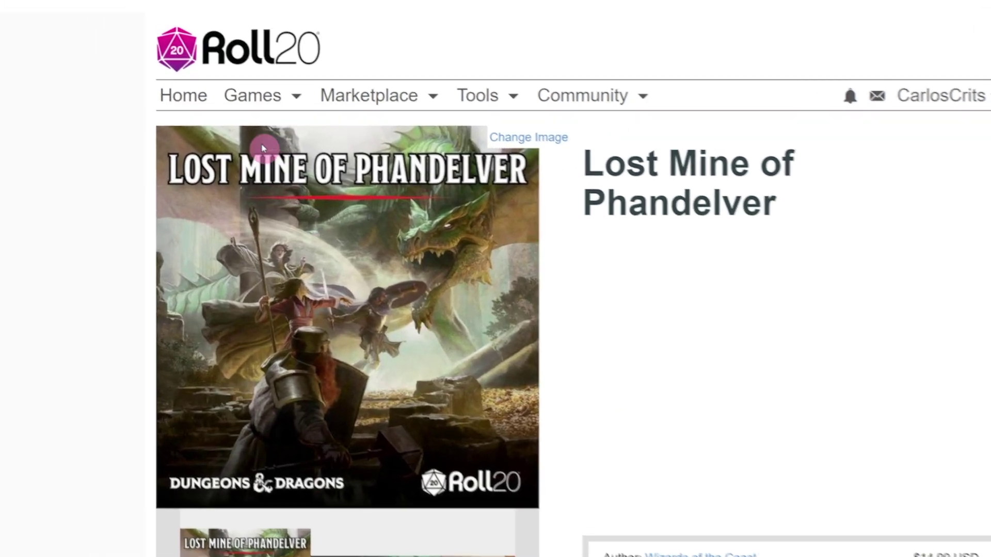
- Start a new game named Lost Mine of Phandelver with that module and the D&D 5E by Roll20 sheet
{"action": "left_click", "coordinate": [179, 64]}
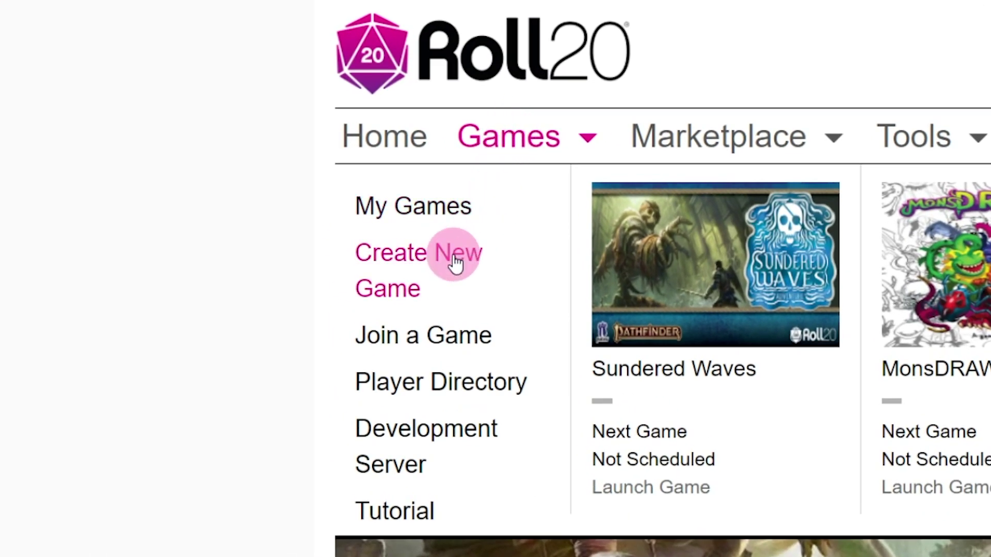
{"action": "left_click", "coordinate": [454, 264]}
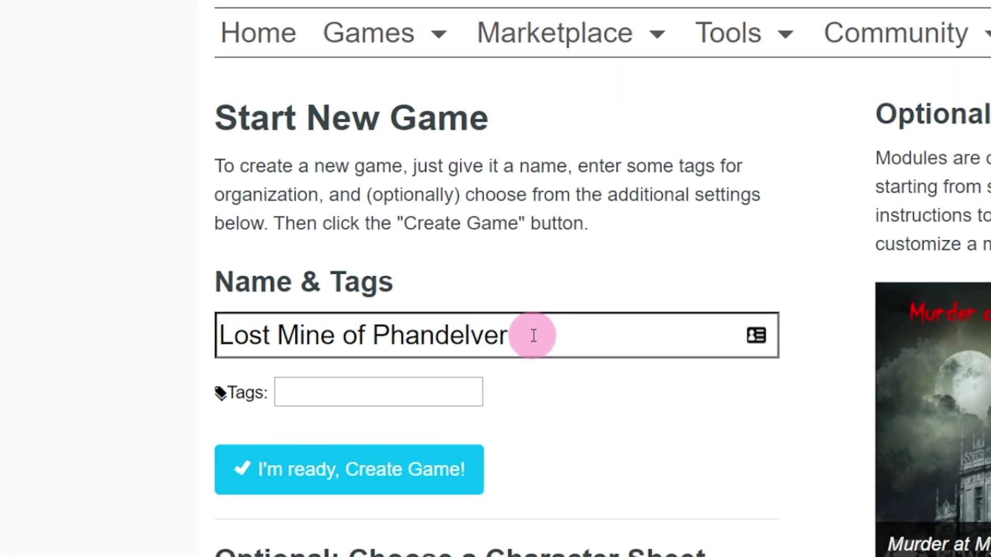
{"action": "scroll", "coordinate": [725, 372], "scroll_direction": "down", "scroll_amount": 20}
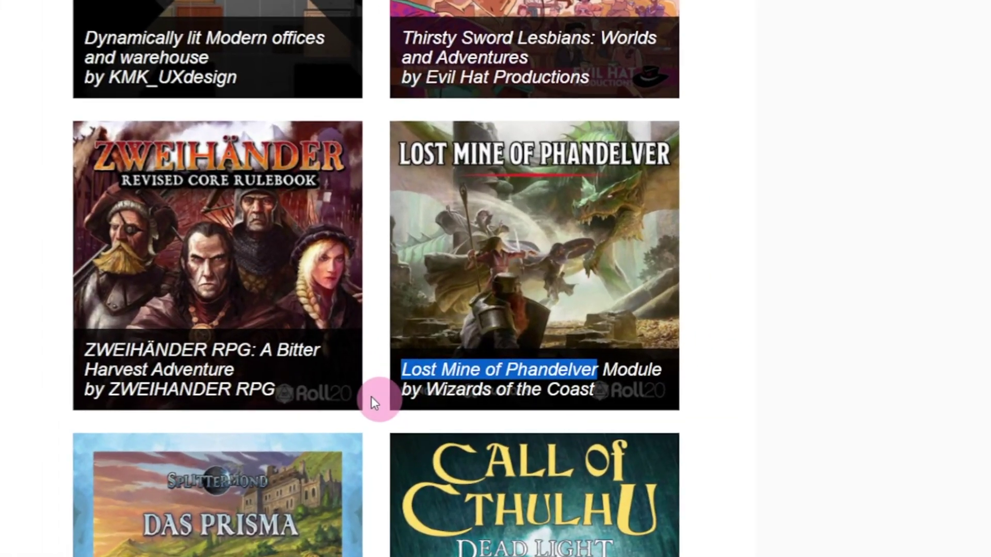
{"action": "left_click", "coordinate": [494, 287]}
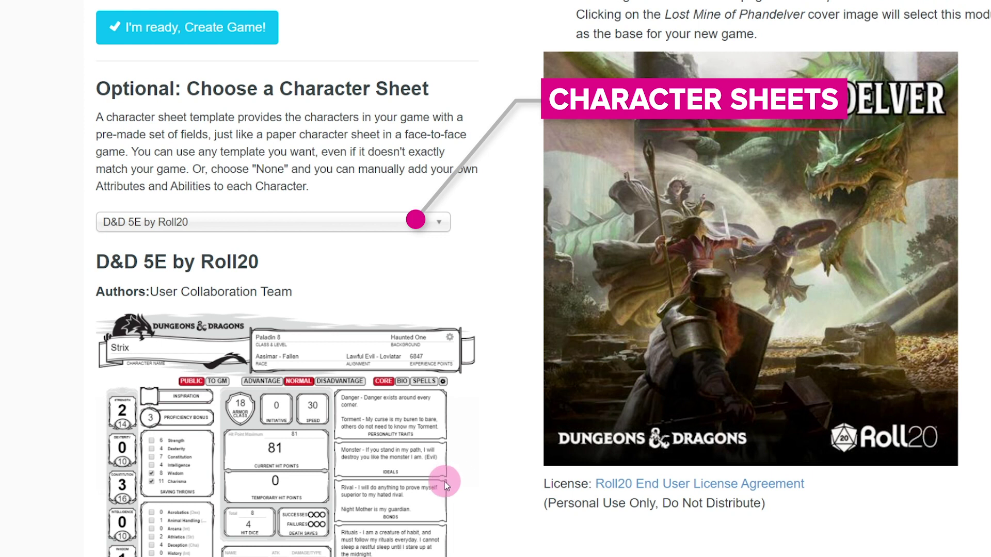
{"action": "scroll", "coordinate": [444, 481], "scroll_direction": "down", "scroll_amount": 5}
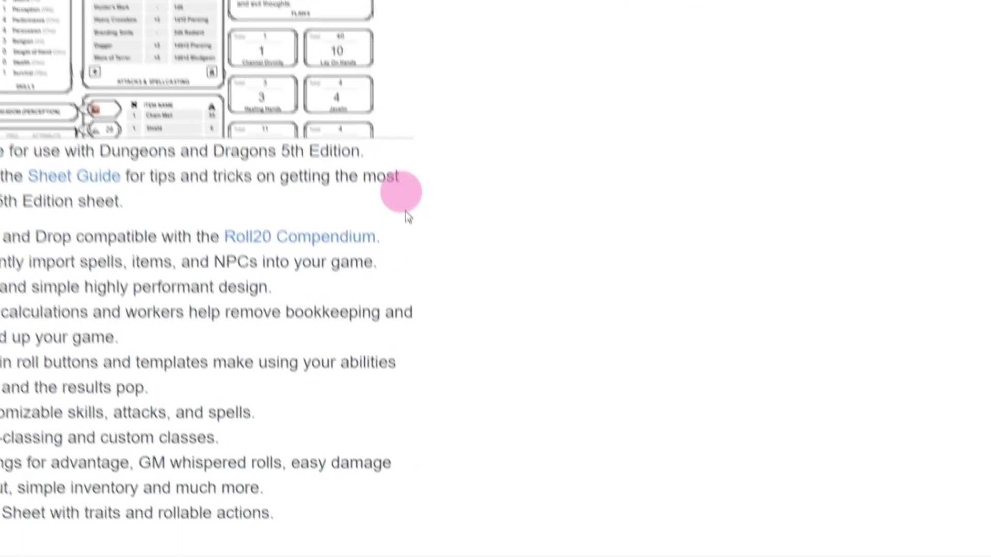
{"action": "scroll", "coordinate": [464, 413], "scroll_direction": "down", "scroll_amount": 5}
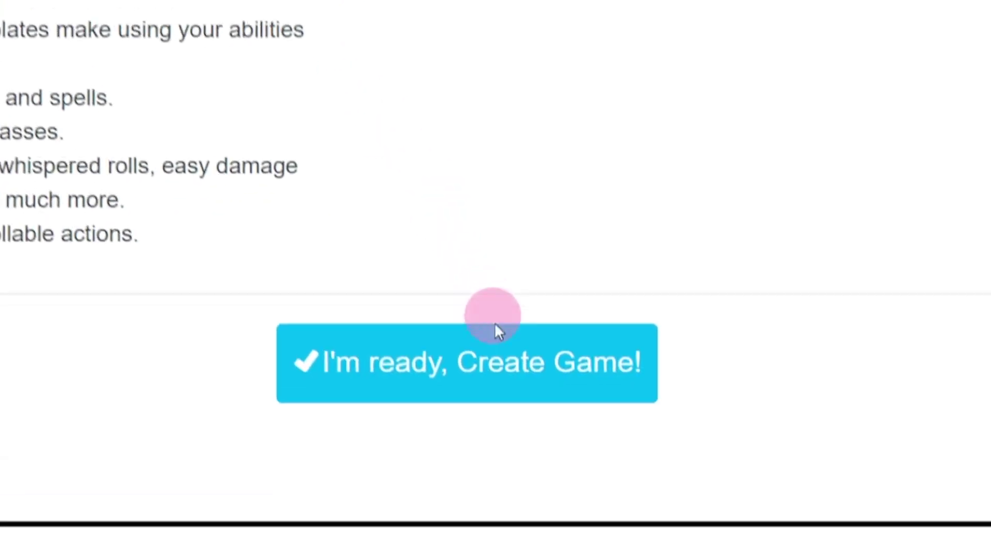
- Create the Lost Mine of Phandelver game and launch it onto the tabletop
{"action": "left_click", "coordinate": [495, 300]}
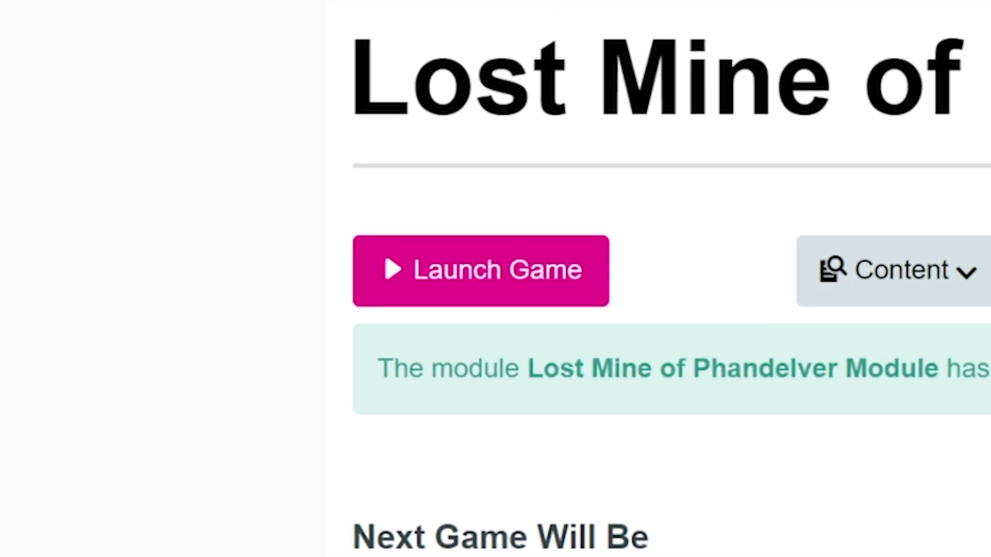
{"action": "left_click", "coordinate": [137, 261]}
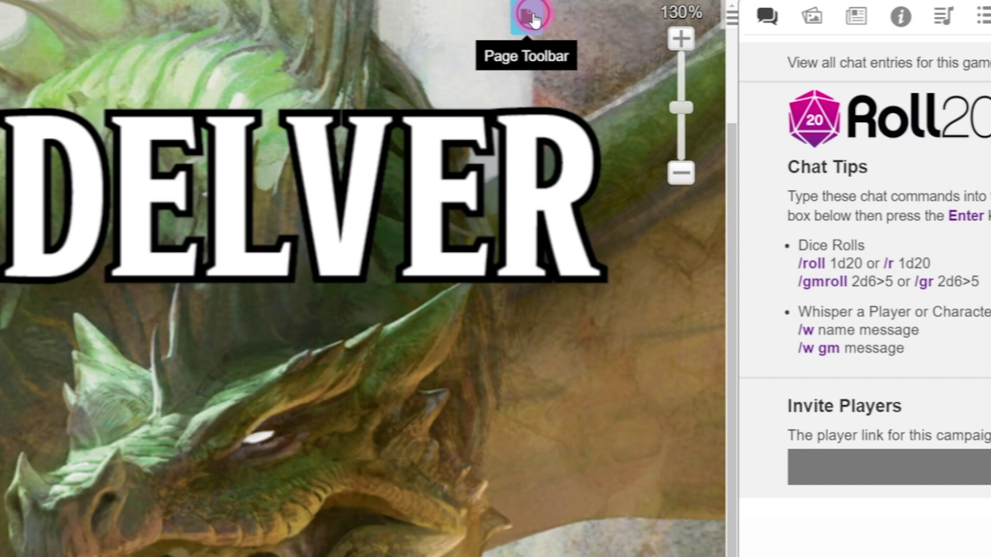
- Switch the tabletop to the Goblin Ambush page, then to the Redbrand Hideout page
{"action": "left_click", "coordinate": [498, 37]}
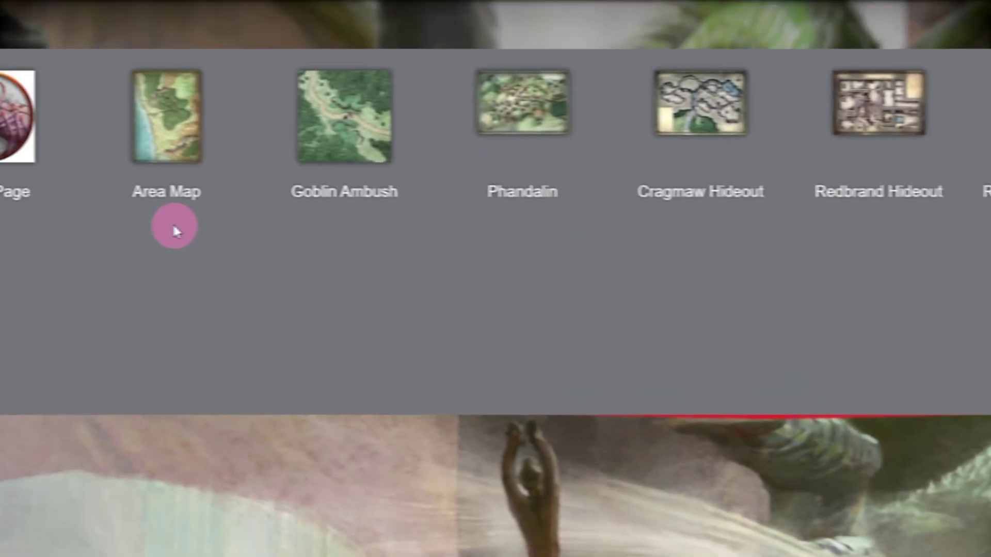
{"action": "mouse_move", "coordinate": [401, 137]}
{"action": "left_click", "coordinate": [493, 118]}
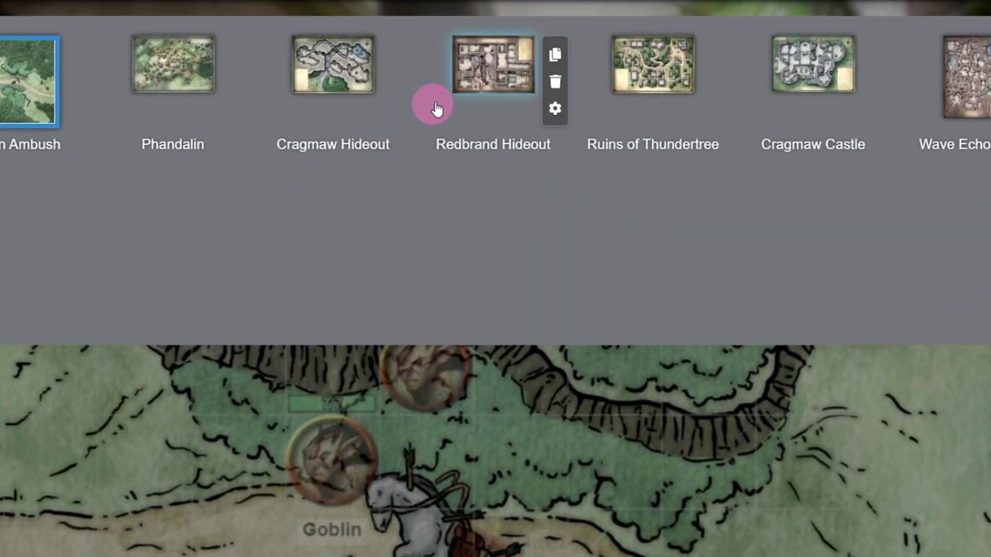
{"action": "left_click", "coordinate": [486, 67]}
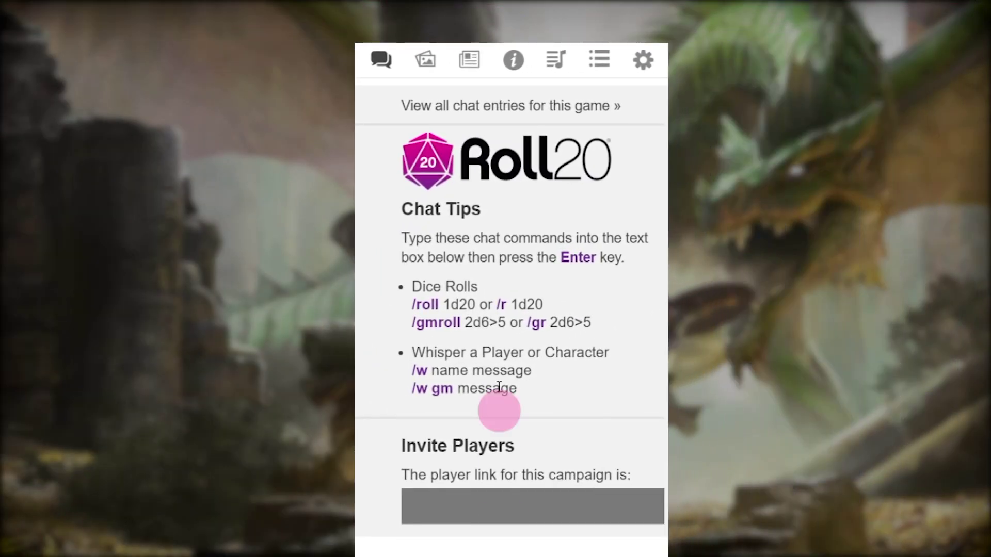
- Open the Introduction, The Forgotten Realms, Cragmaw Hideout and Part 2: Phandalin handouts from the Journal
{"action": "left_click", "coordinate": [470, 62]}
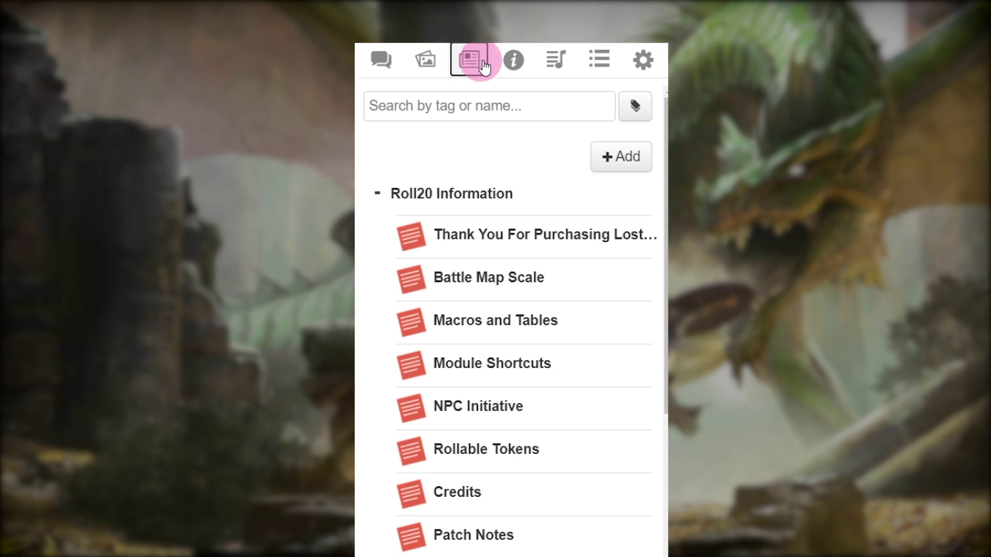
{"action": "left_click", "coordinate": [519, 63]}
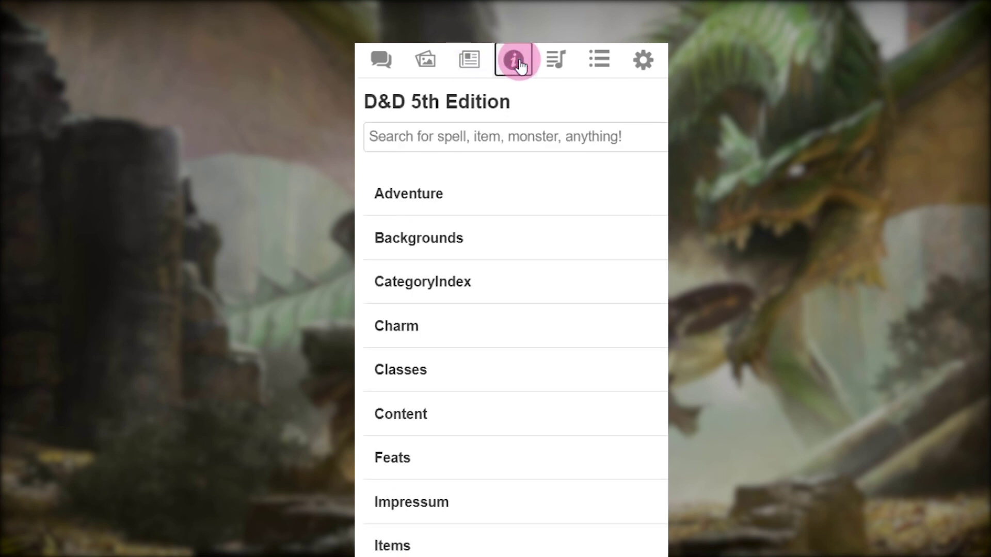
{"action": "left_click", "coordinate": [472, 64]}
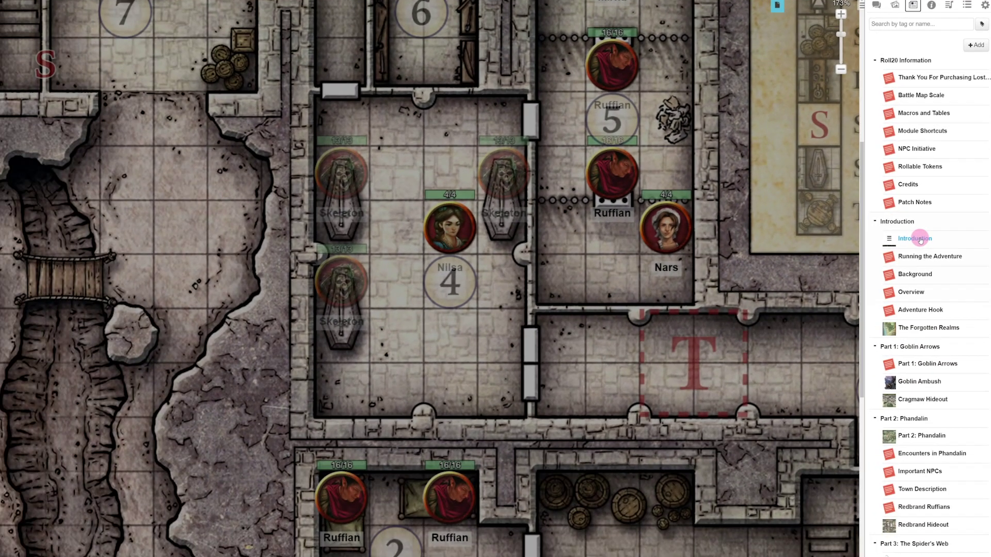
{"action": "left_click", "coordinate": [655, 413]}
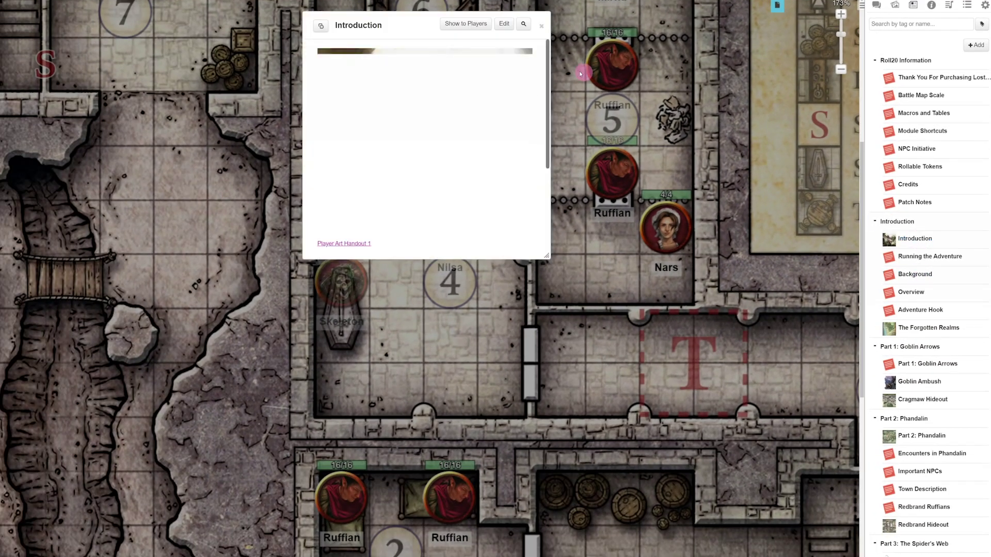
{"action": "left_click", "coordinate": [932, 327]}
{"action": "left_click", "coordinate": [923, 399]}
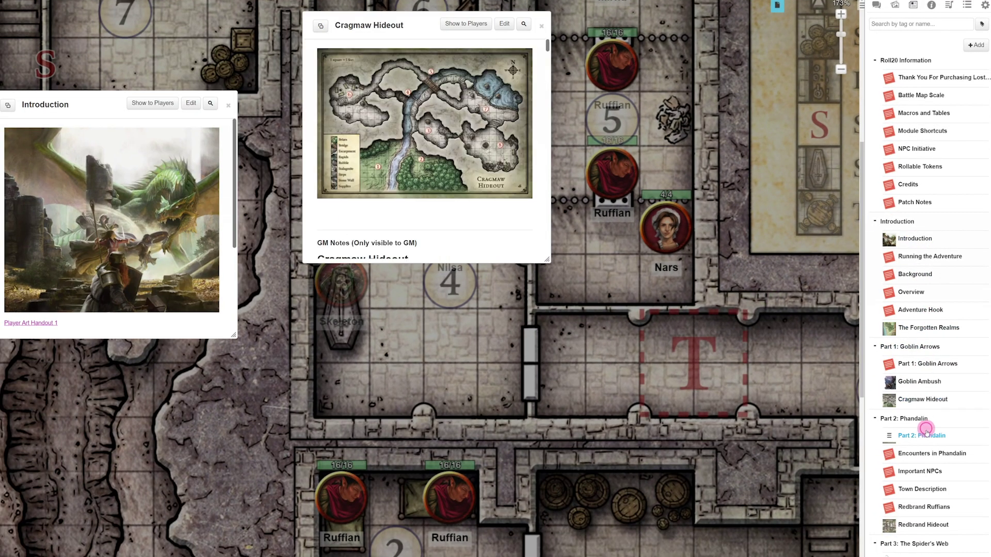
{"action": "left_click", "coordinate": [927, 436]}
- Move the Phandalin handout aside and view the Goblin Ambush art enlarged, then close it
{"action": "left_click_drag", "start_coordinate": [390, 31], "coordinate": [417, 274]}
{"action": "left_click", "coordinate": [415, 413]}
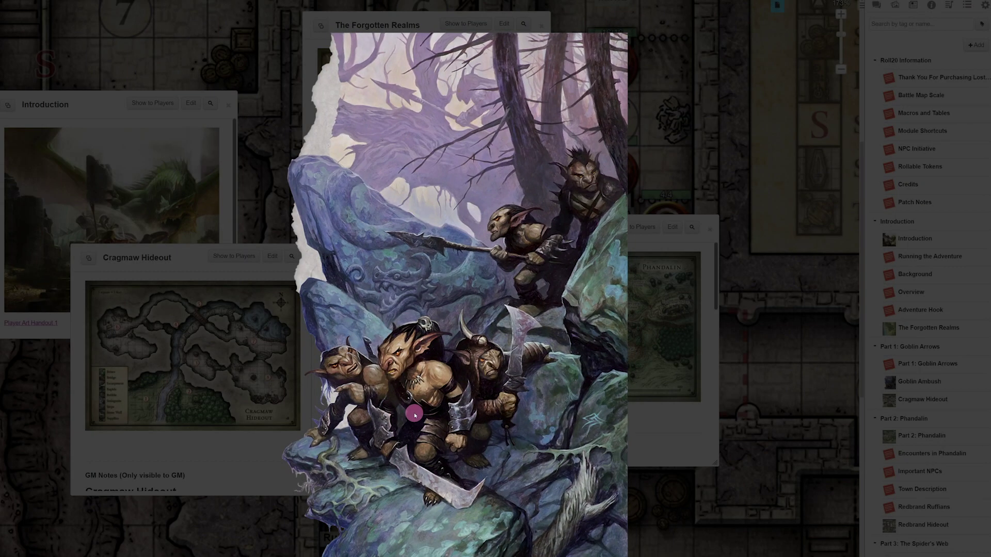
{"action": "left_click", "coordinate": [679, 444]}
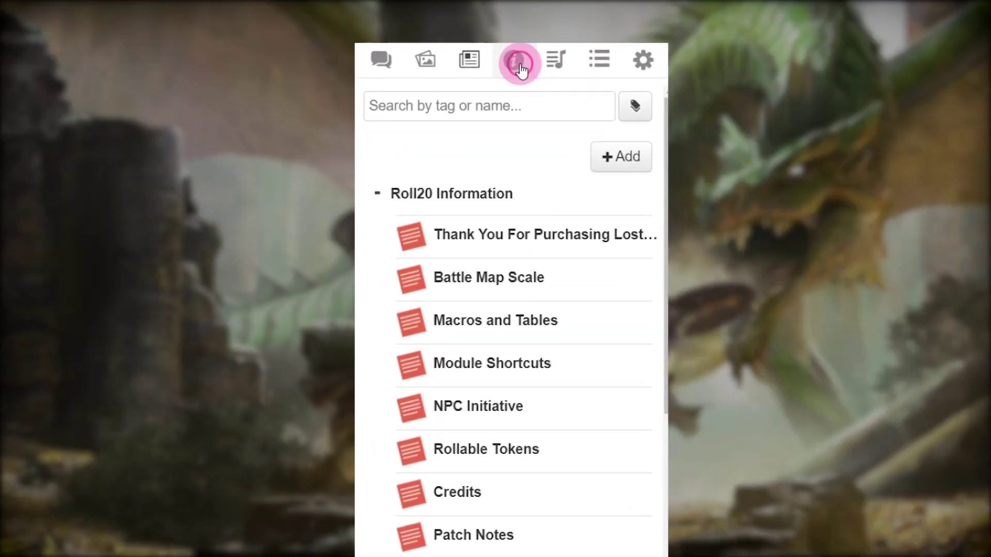
- Scroll the D&D 5th Edition compendium and open its Subraces category
{"action": "left_click", "coordinate": [519, 62]}
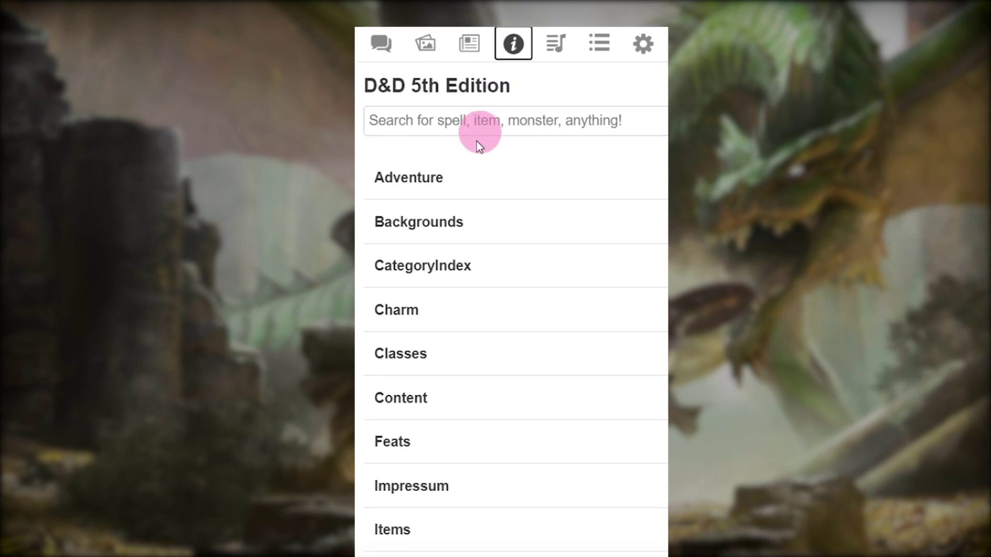
{"action": "scroll", "coordinate": [439, 261], "scroll_direction": "down", "scroll_amount": 5}
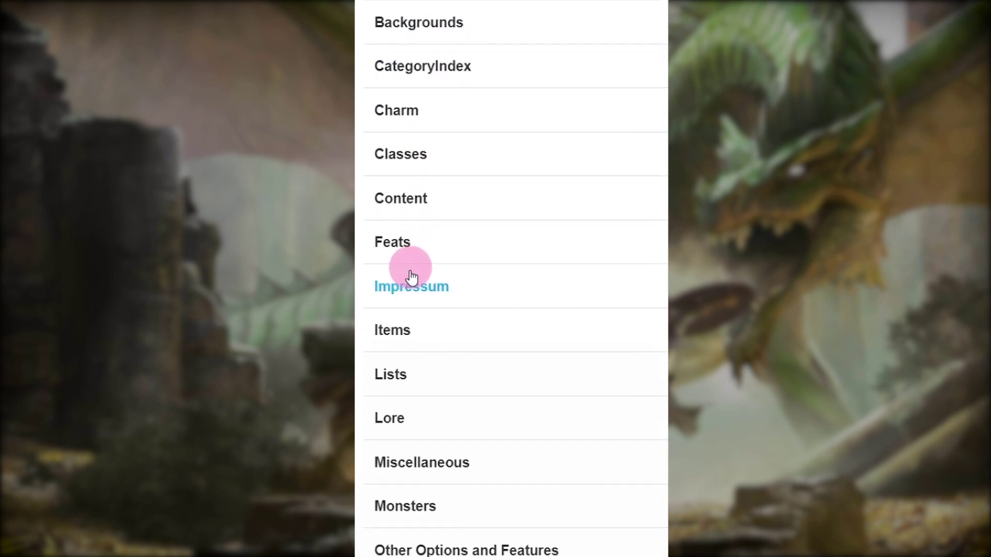
{"action": "scroll", "coordinate": [400, 298], "scroll_direction": "down", "scroll_amount": 1}
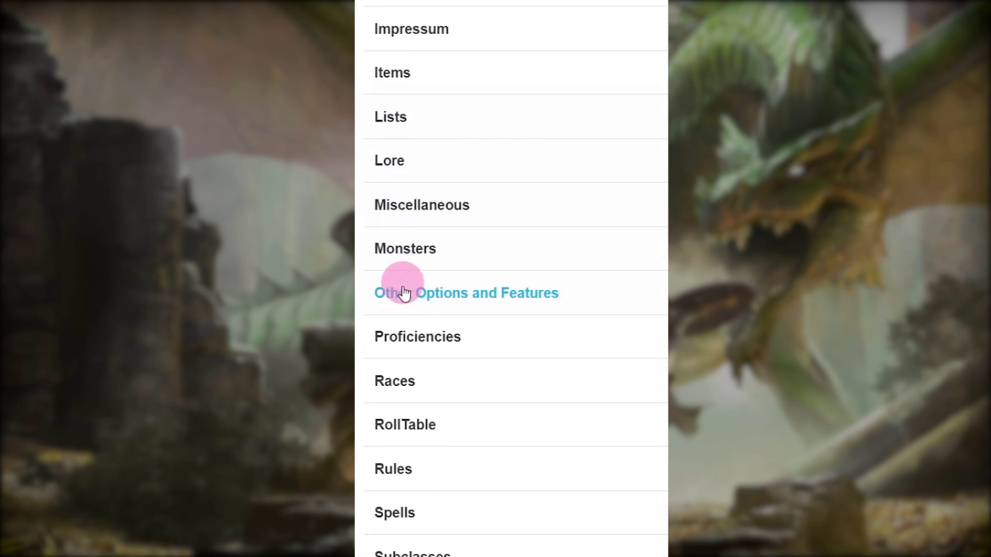
{"action": "scroll", "coordinate": [404, 293], "scroll_direction": "down", "scroll_amount": 2}
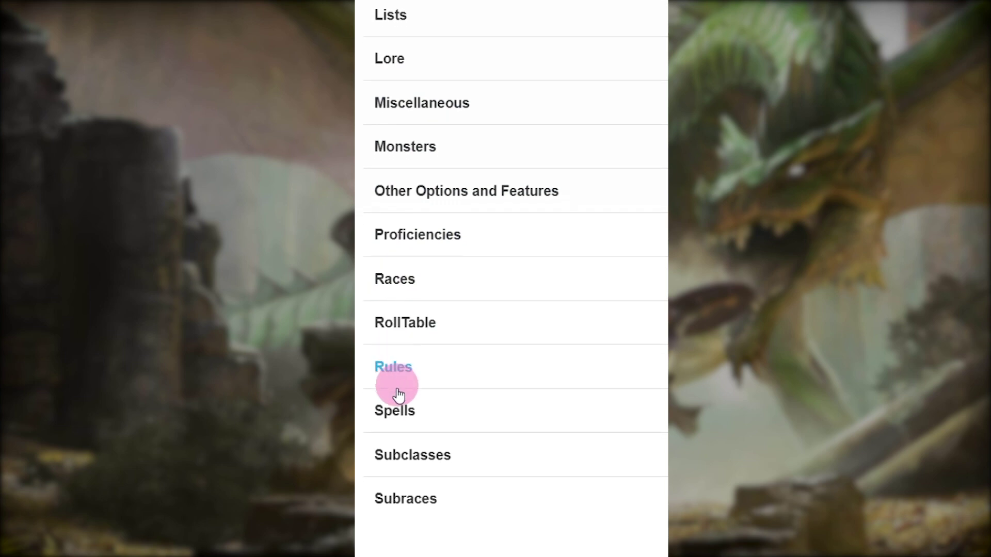
{"action": "left_click", "coordinate": [403, 499]}
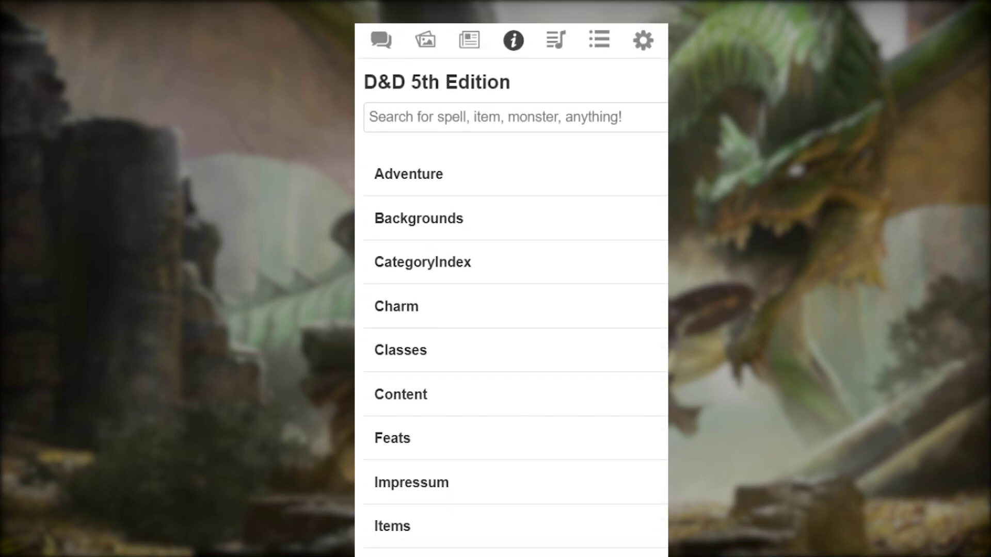
- Scroll through the adventure's journal entries, then scroll the compendium's category list
{"action": "left_click", "coordinate": [470, 42]}
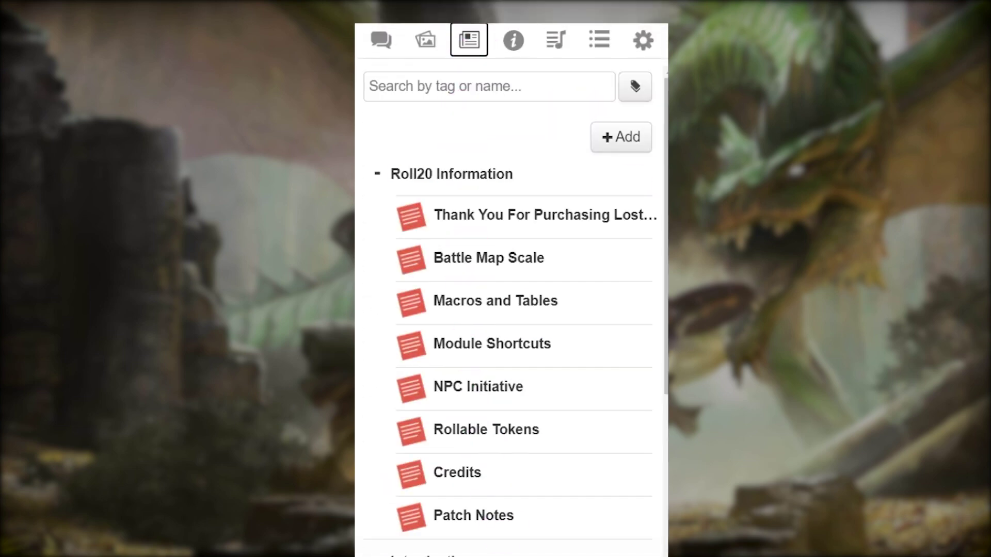
{"action": "scroll", "coordinate": [511, 310], "scroll_direction": "down", "scroll_amount": 20}
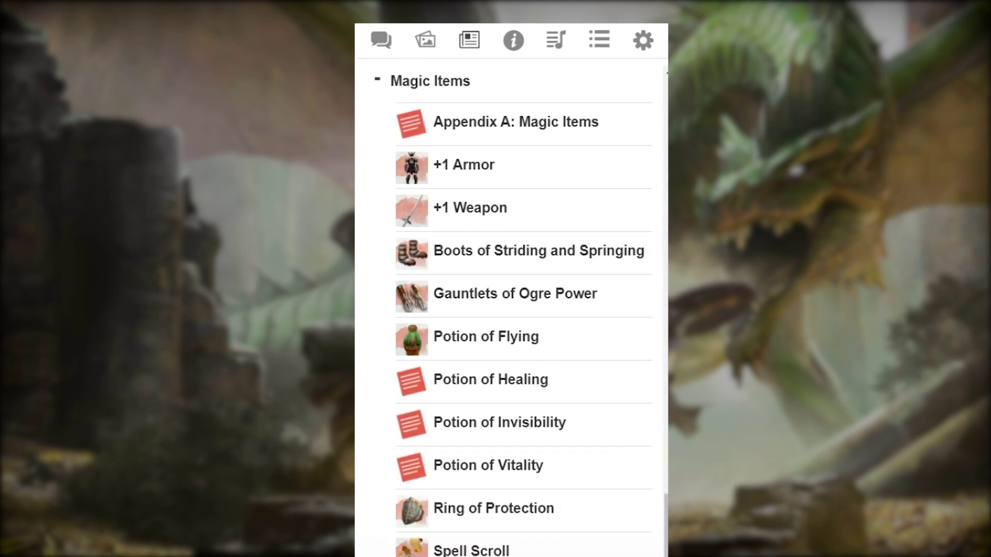
{"action": "left_click", "coordinate": [512, 44]}
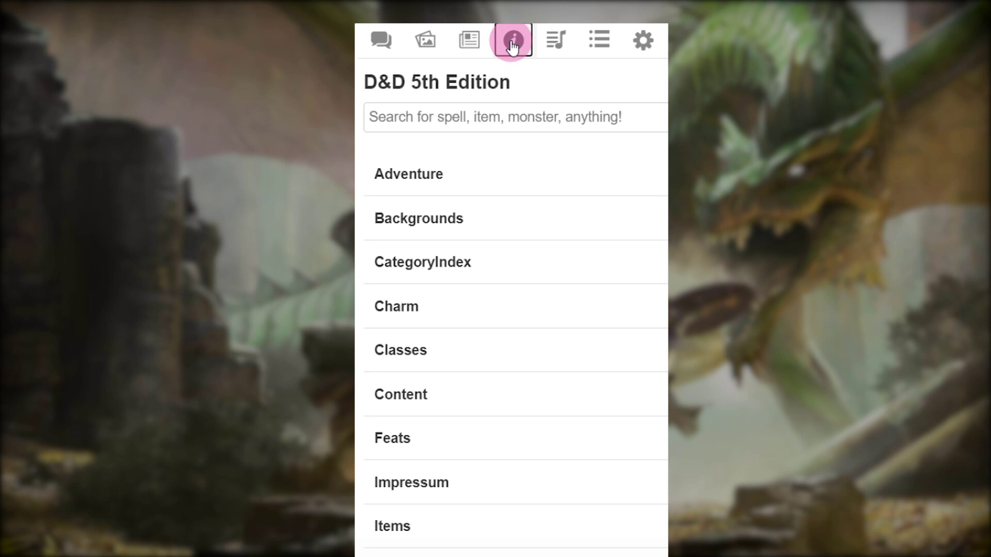
{"action": "scroll", "coordinate": [511, 282], "scroll_direction": "down", "scroll_amount": 1}
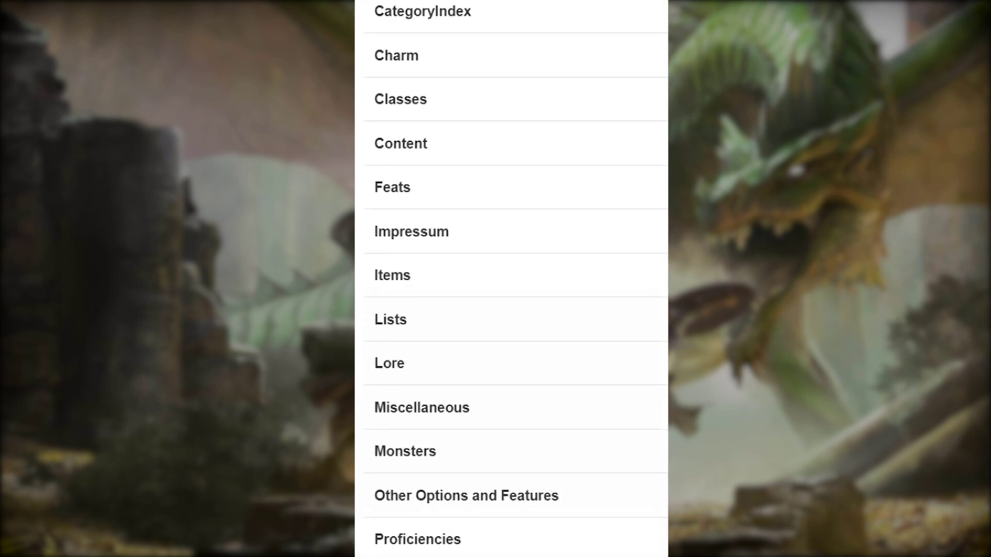
{"action": "scroll", "coordinate": [511, 258], "scroll_direction": "down", "scroll_amount": 1}
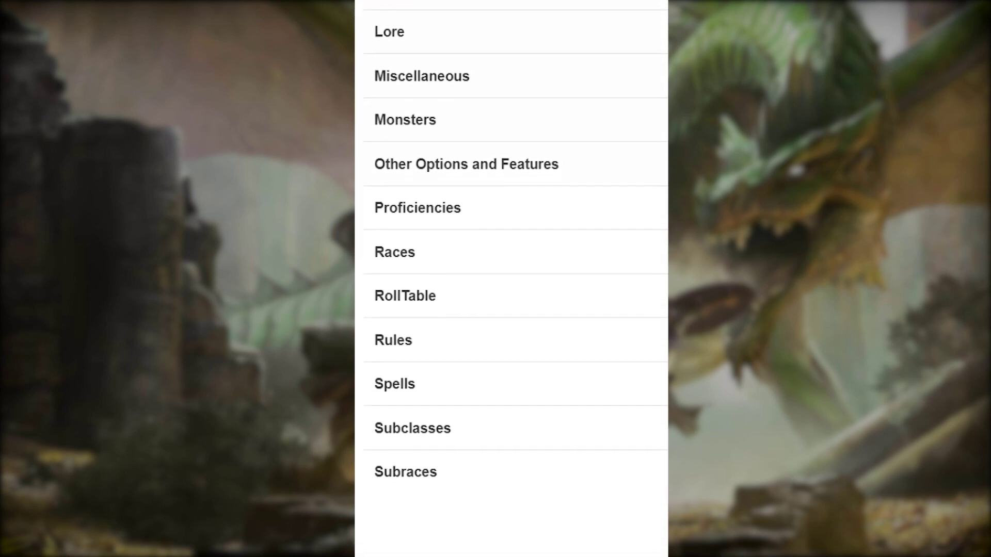
{"action": "scroll", "coordinate": [511, 258], "scroll_direction": "up", "scroll_amount": 1}
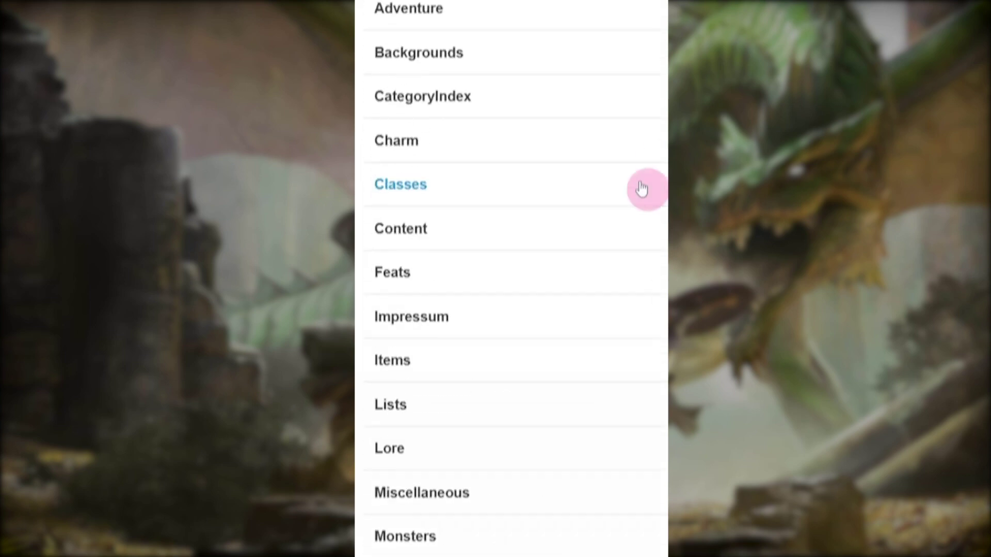
{"action": "scroll", "coordinate": [641, 189], "scroll_direction": "up", "scroll_amount": 5}
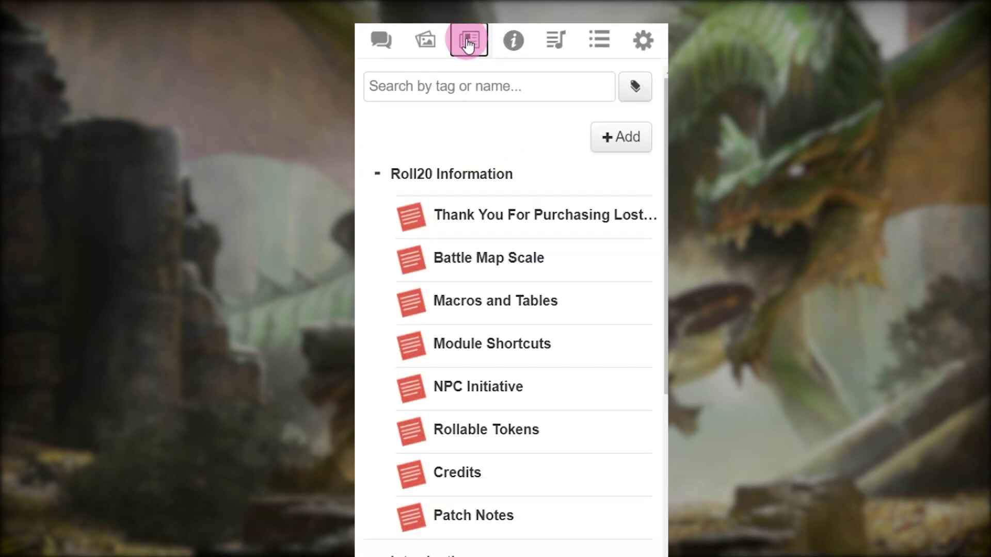
- Scroll the Journal and toggle the Creatures and Named NPCs folders, leaving Creatures collapsed
{"action": "scroll", "coordinate": [555, 433], "scroll_direction": "down", "scroll_amount": 4}
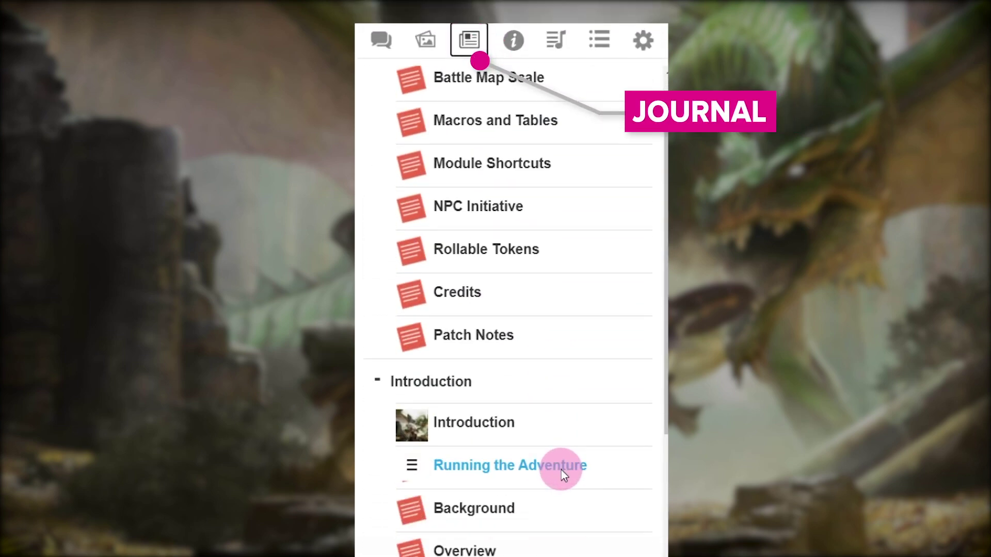
{"action": "scroll", "coordinate": [559, 485], "scroll_direction": "down", "scroll_amount": 15}
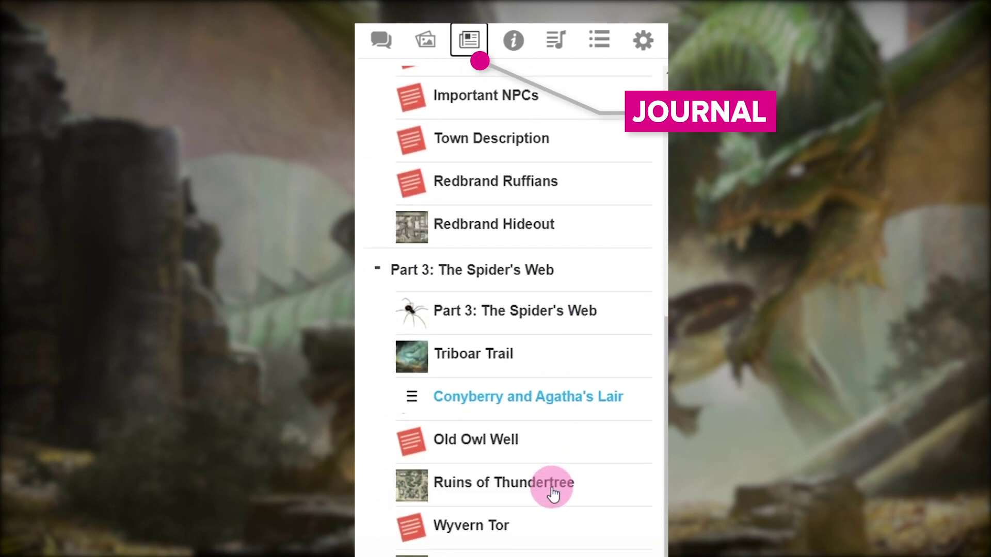
{"action": "scroll", "coordinate": [552, 491], "scroll_direction": "down", "scroll_amount": 20}
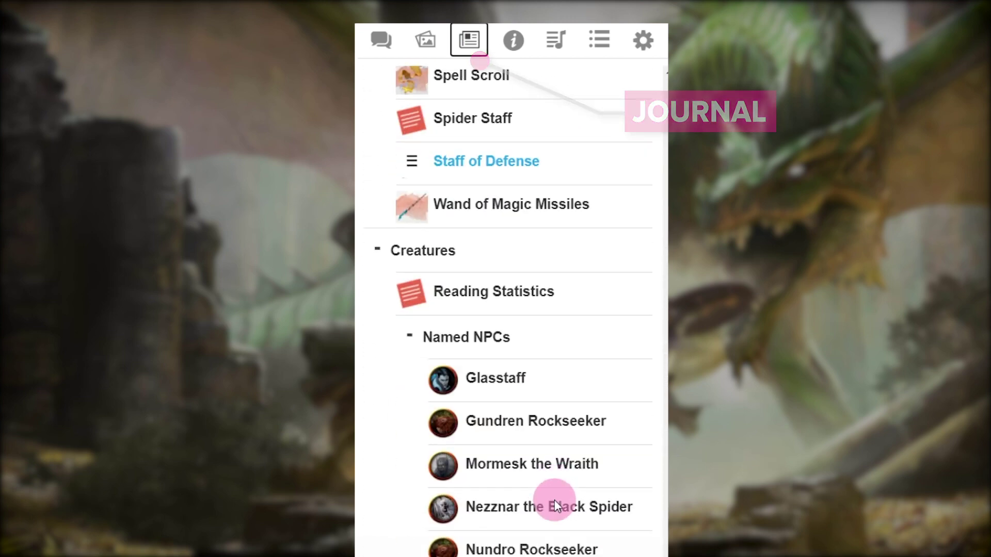
{"action": "scroll", "coordinate": [556, 509], "scroll_direction": "down", "scroll_amount": 20}
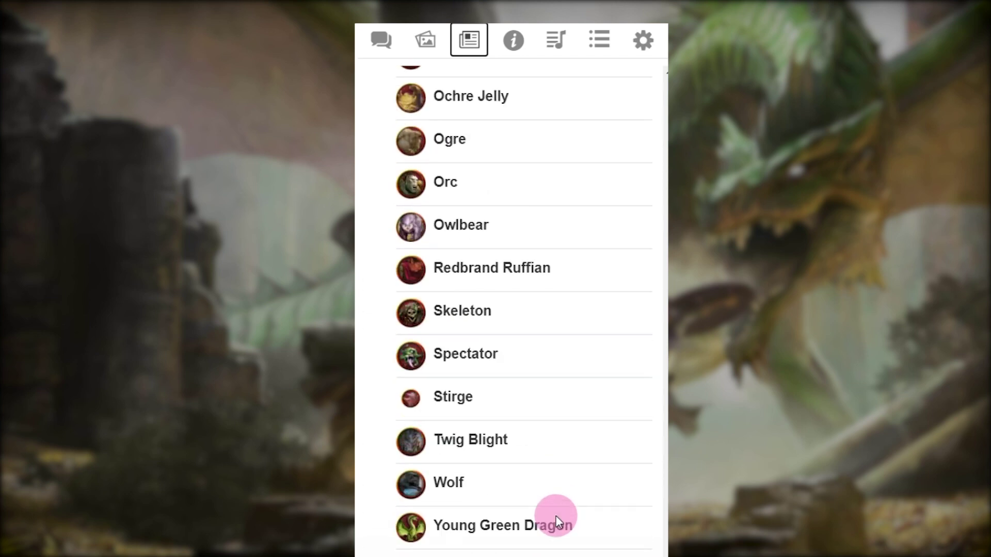
{"action": "scroll", "coordinate": [550, 515], "scroll_direction": "up", "scroll_amount": 10}
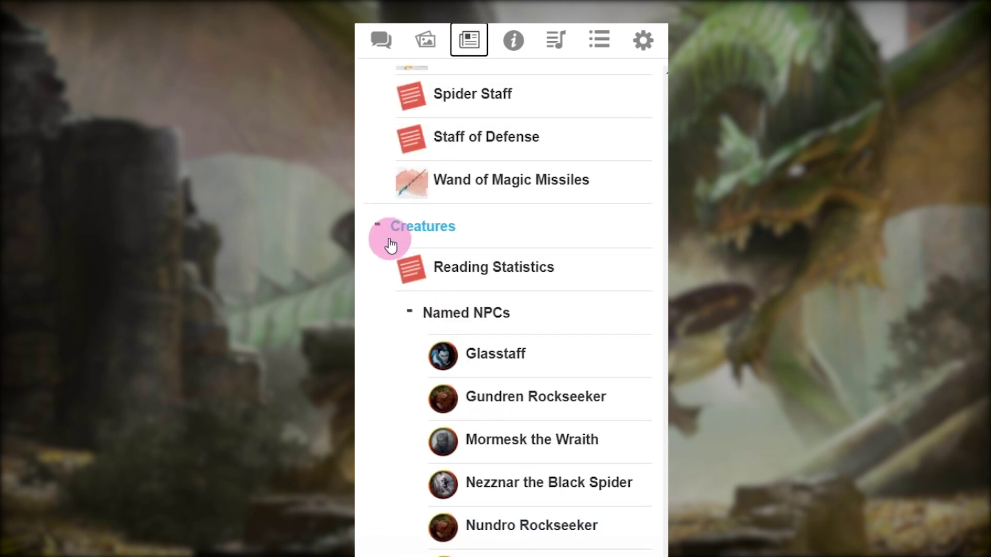
{"action": "left_click", "coordinate": [377, 227]}
{"action": "left_click", "coordinate": [377, 227]}
{"action": "left_click", "coordinate": [377, 227]}
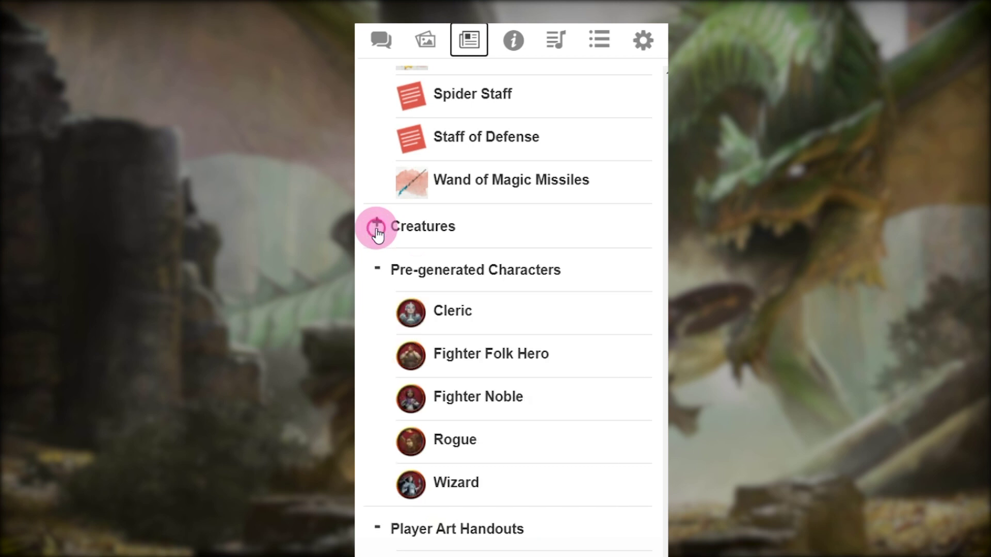
{"action": "left_click", "coordinate": [377, 227]}
{"action": "left_click", "coordinate": [410, 314]}
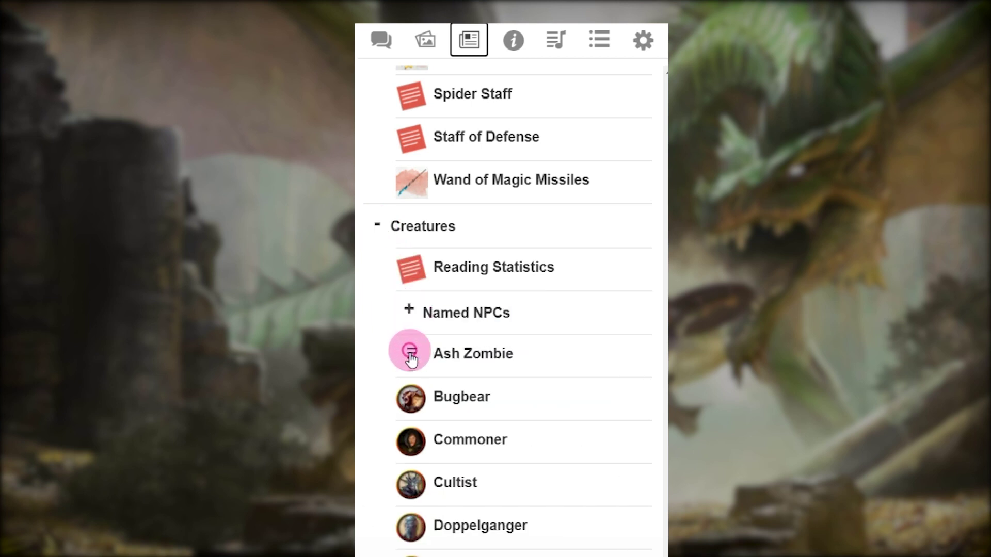
{"action": "left_click", "coordinate": [411, 312]}
{"action": "left_click", "coordinate": [377, 226]}
{"action": "scroll", "coordinate": [505, 313], "scroll_direction": "up", "scroll_amount": 5}
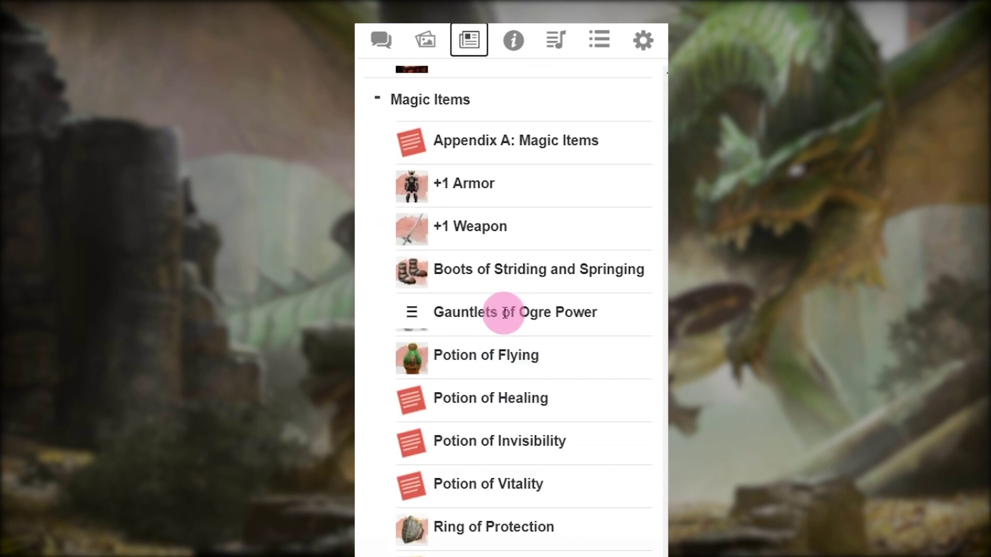
- Open the Ruins of Thundertree handout, enlarge it to show GM notes, collapse, restore and pop it out
{"action": "left_click", "coordinate": [511, 192]}
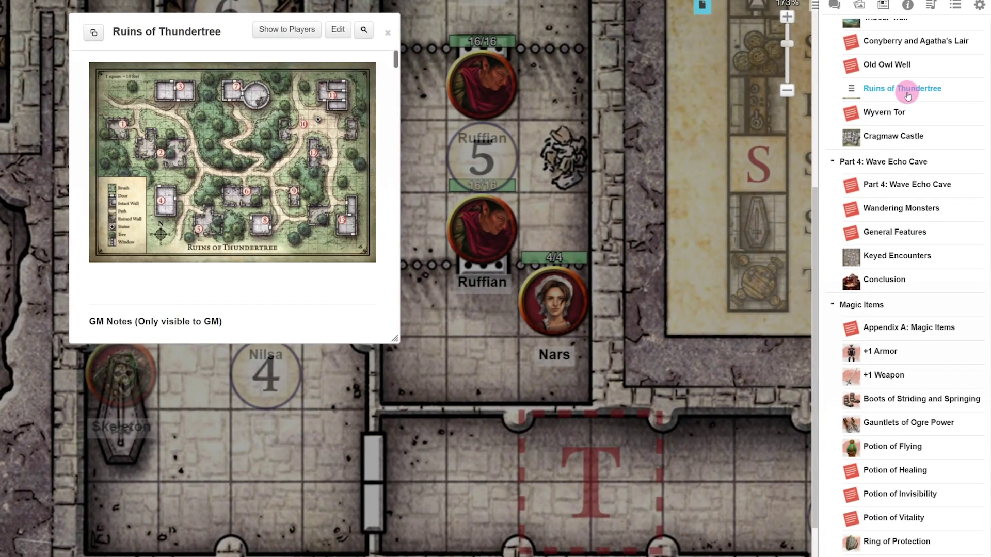
{"action": "left_click_drag", "start_coordinate": [396, 339], "coordinate": [508, 555]}
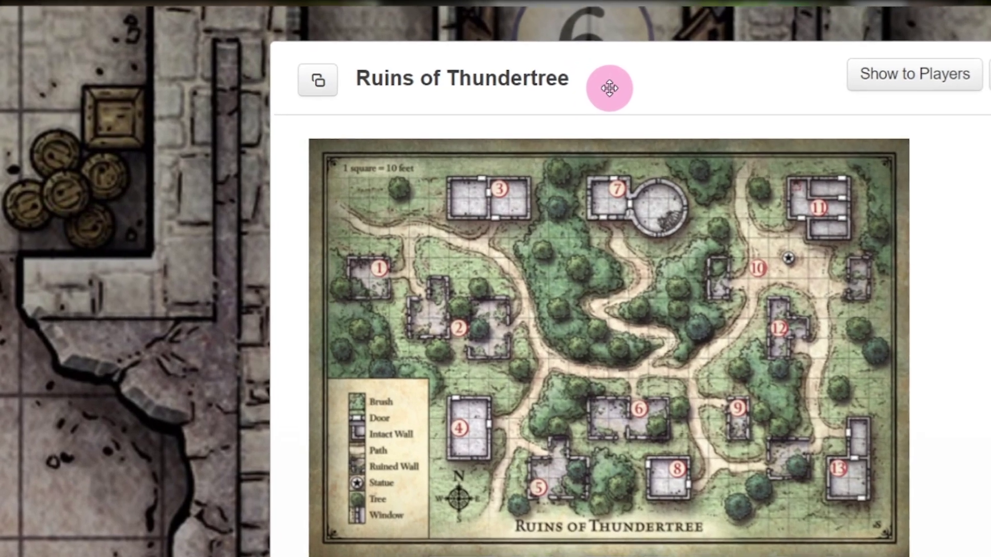
{"action": "double_click", "coordinate": [241, 34]}
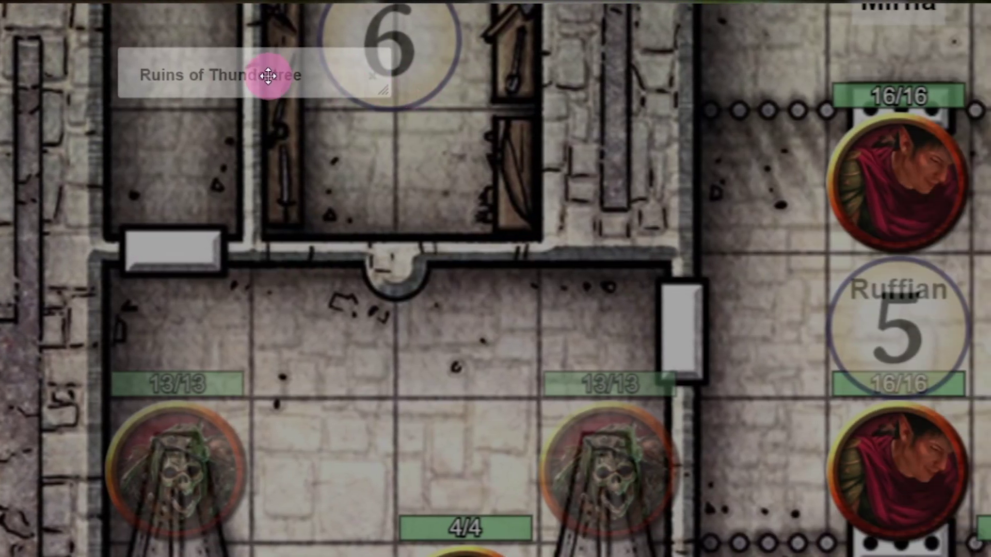
{"action": "double_click", "coordinate": [457, 75]}
{"action": "left_click", "coordinate": [121, 79]}
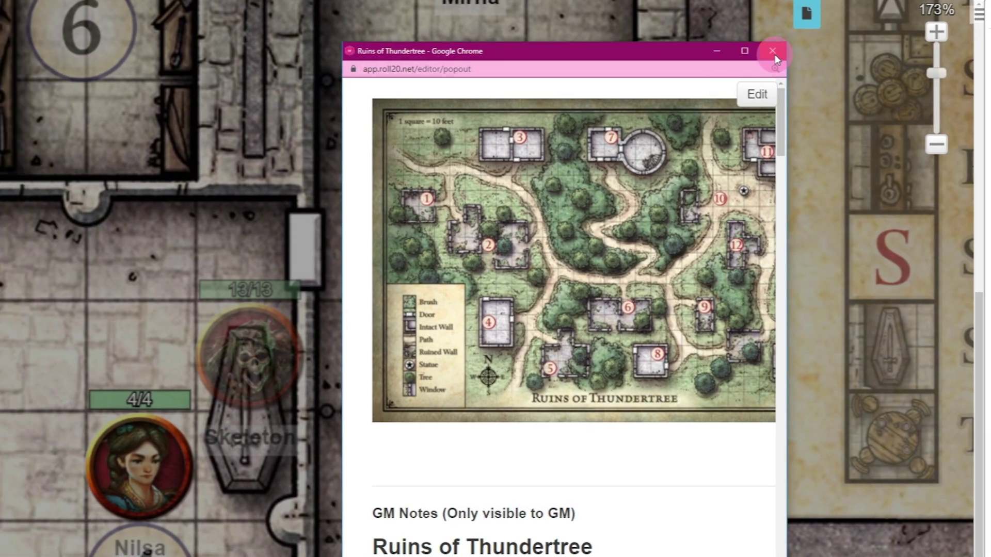
{"action": "left_click", "coordinate": [677, 51]}
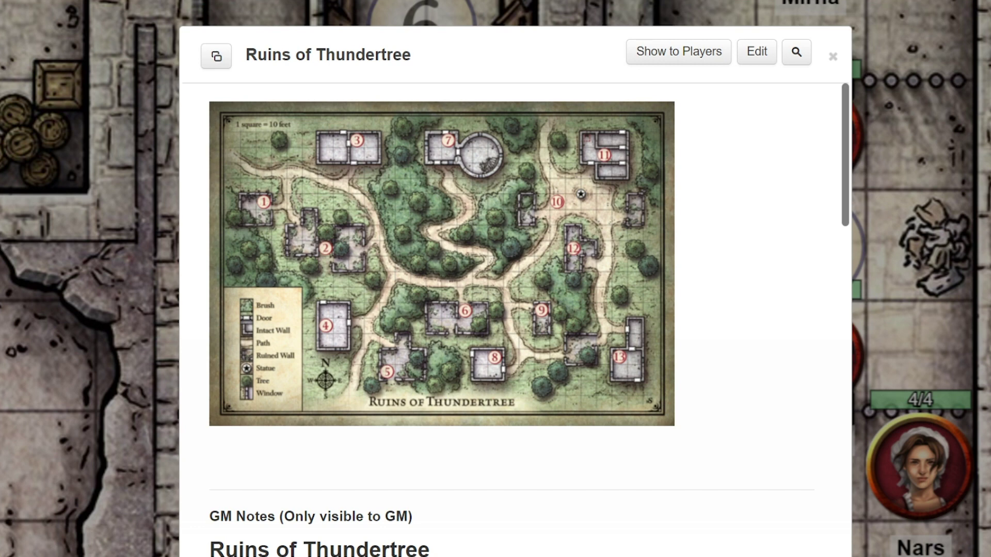
{"action": "left_click", "coordinate": [626, 348]}
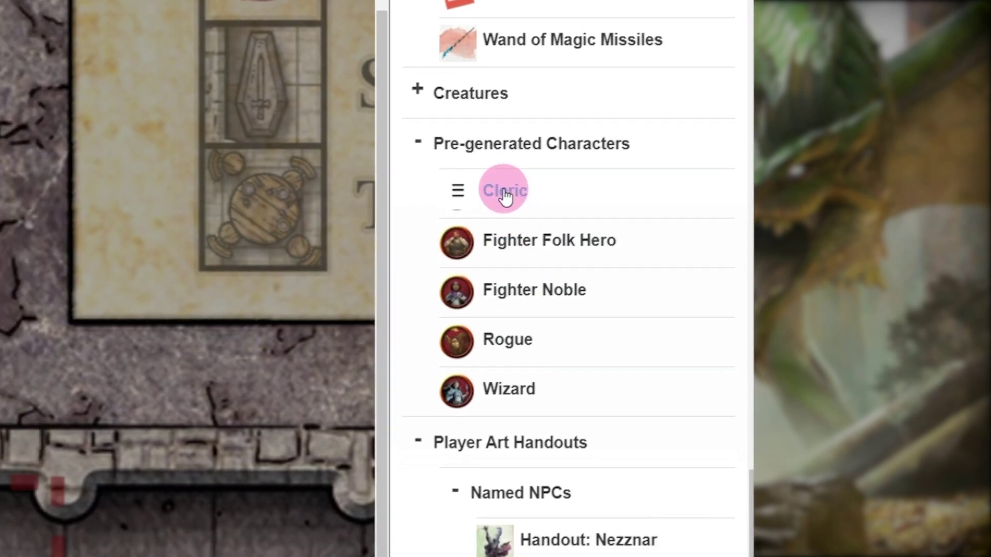
- Place the Cleric token beside the T area, check its settings, and open the Cleric's character journal
{"action": "left_click_drag", "start_coordinate": [462, 208], "coordinate": [0, 525]}
{"action": "left_click_drag", "start_coordinate": [327, 316], "coordinate": [295, 309]}
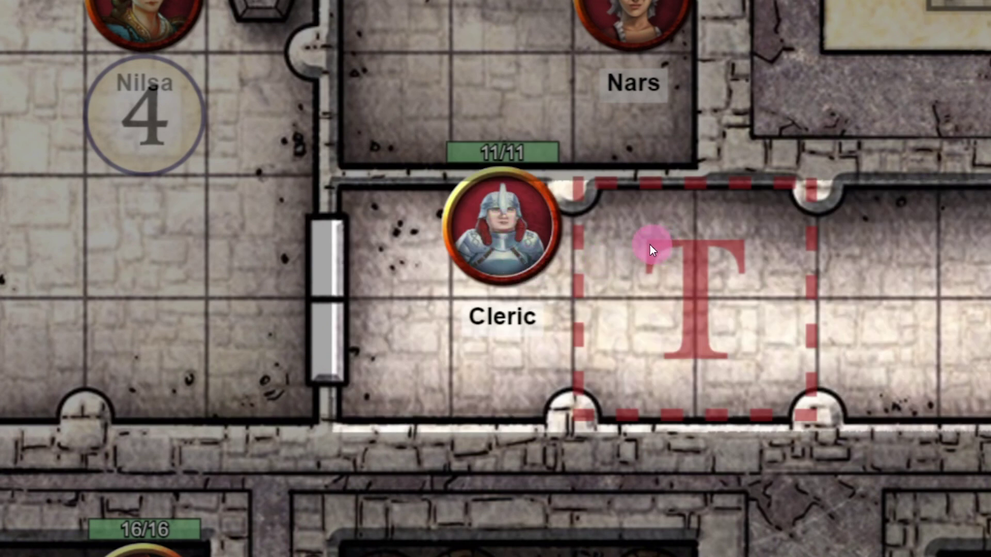
{"action": "left_click", "coordinate": [549, 234]}
{"action": "double_click", "coordinate": [548, 236]}
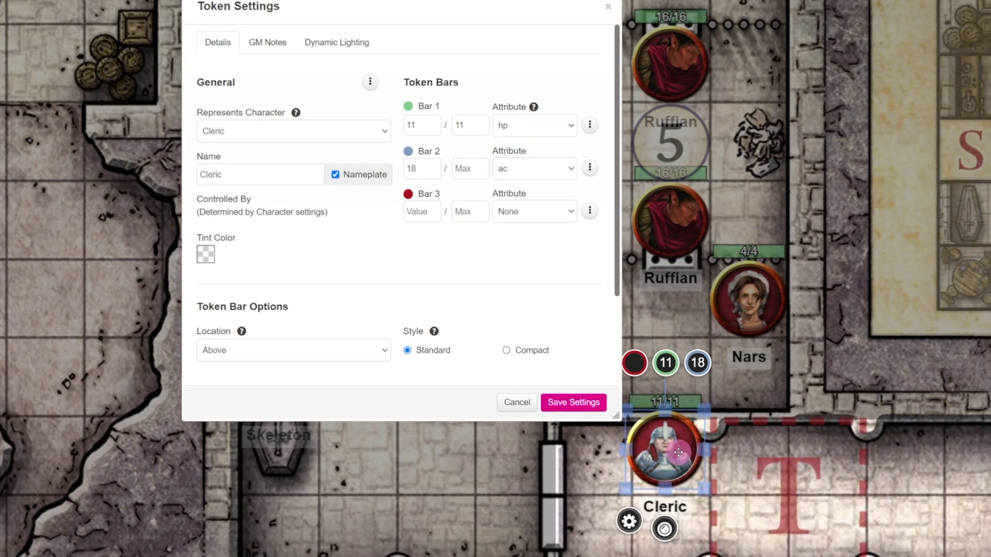
{"action": "key", "text": "Escape"}
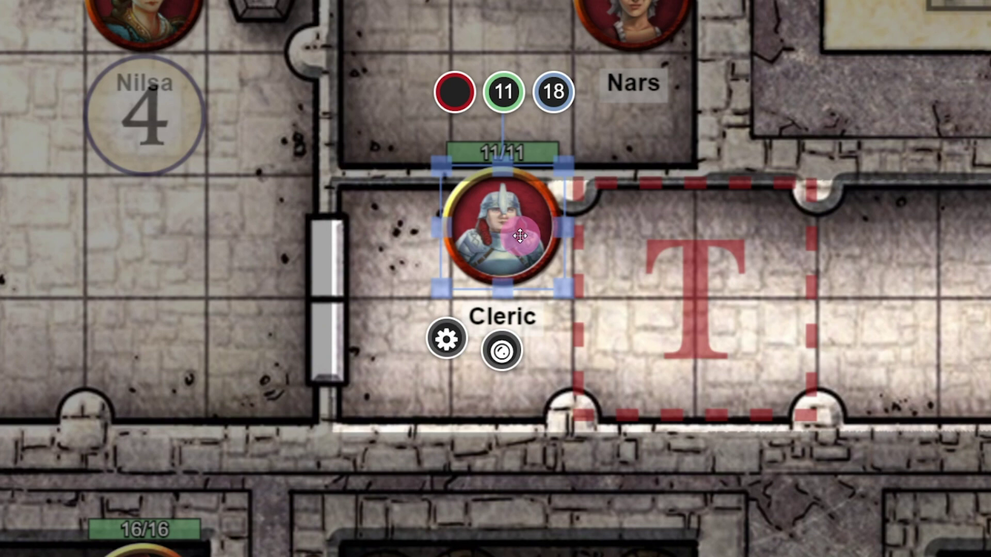
{"action": "double_click", "coordinate": [520, 236]}
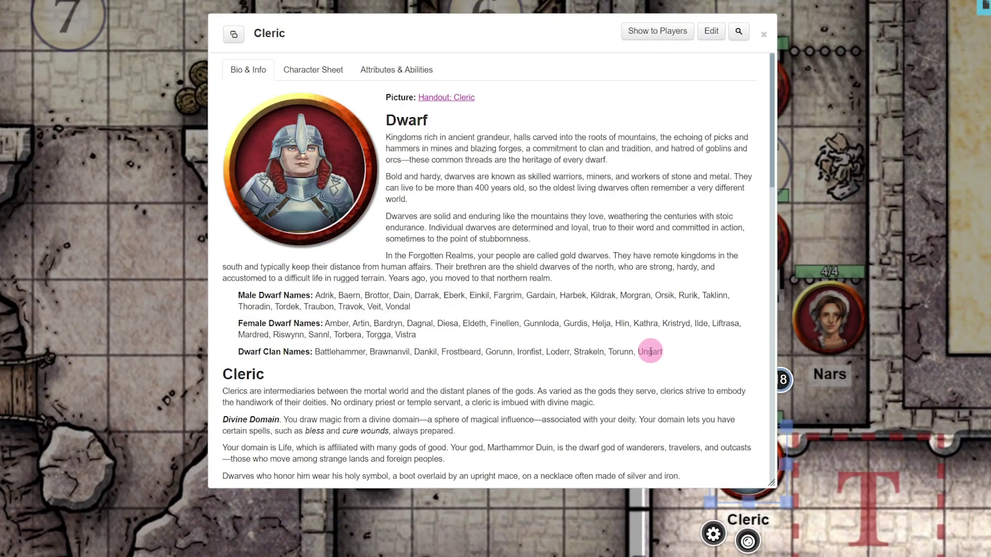
- View the Cleric's character sheet and roll its Athletics and Intimidation checks
{"action": "scroll", "coordinate": [650, 351], "scroll_direction": "down", "scroll_amount": 12}
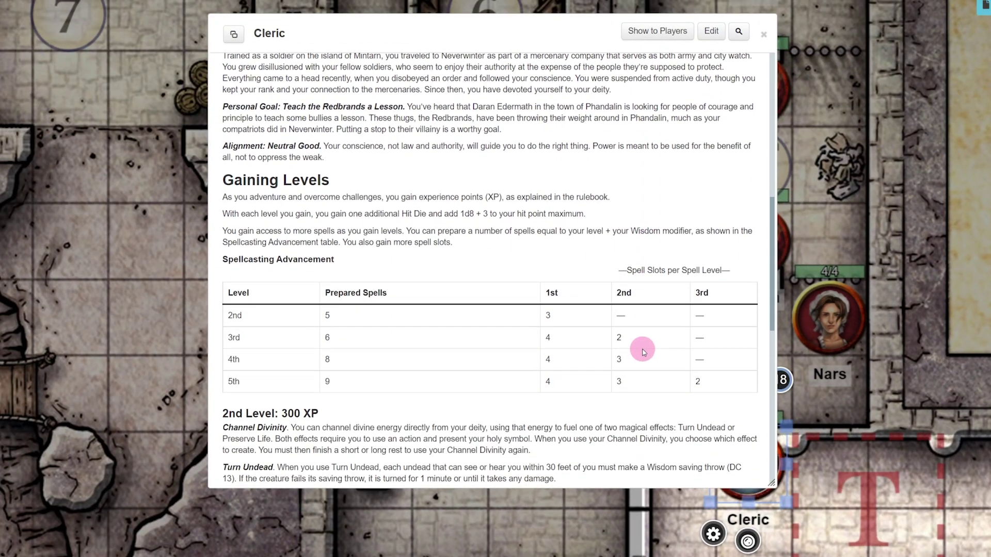
{"action": "scroll", "coordinate": [643, 352], "scroll_direction": "down", "scroll_amount": 5}
{"action": "scroll", "coordinate": [640, 344], "scroll_direction": "up", "scroll_amount": 16}
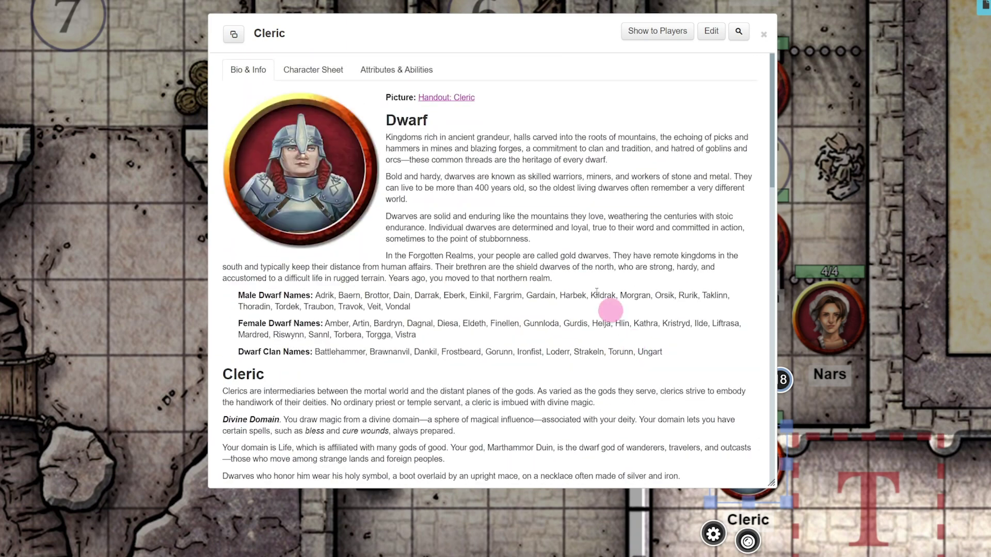
{"action": "left_click", "coordinate": [323, 69]}
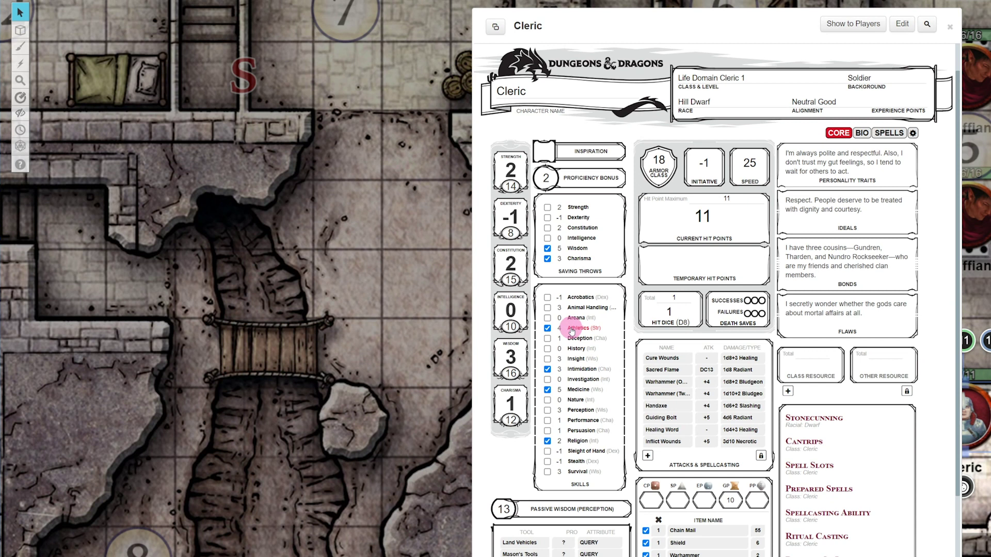
{"action": "left_click", "coordinate": [572, 330]}
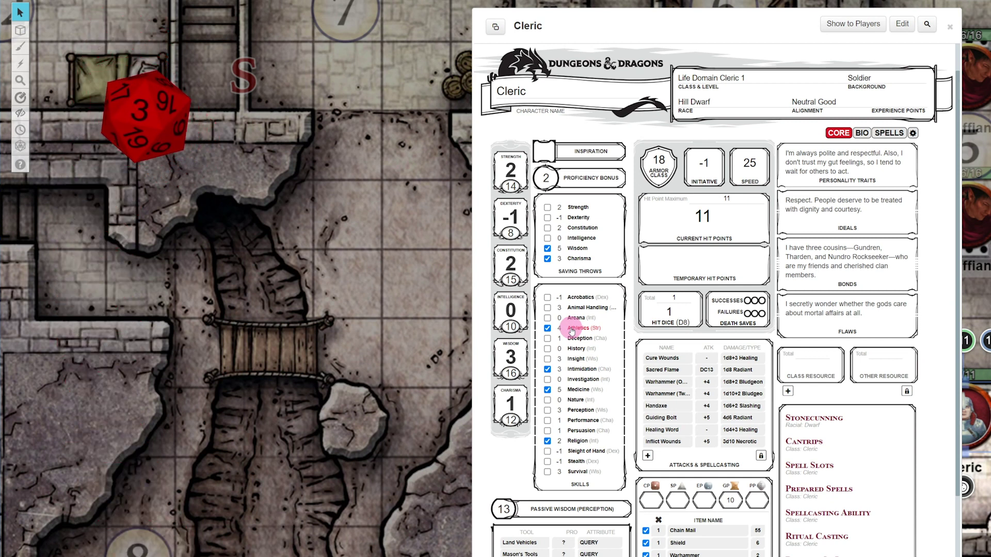
{"action": "left_click", "coordinate": [576, 368]}
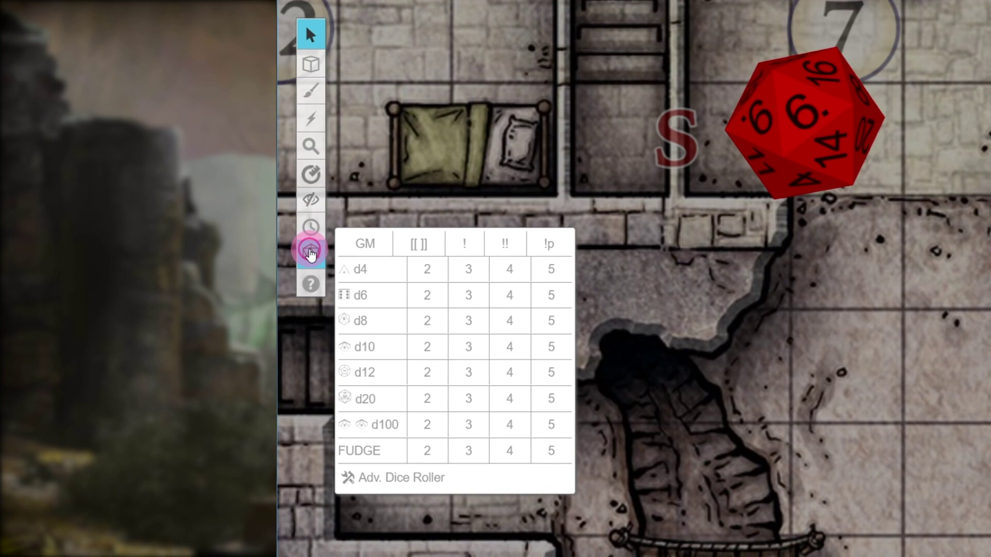
- Roll a d6 and a d8 from the full dice roller
{"action": "left_click", "coordinate": [311, 255]}
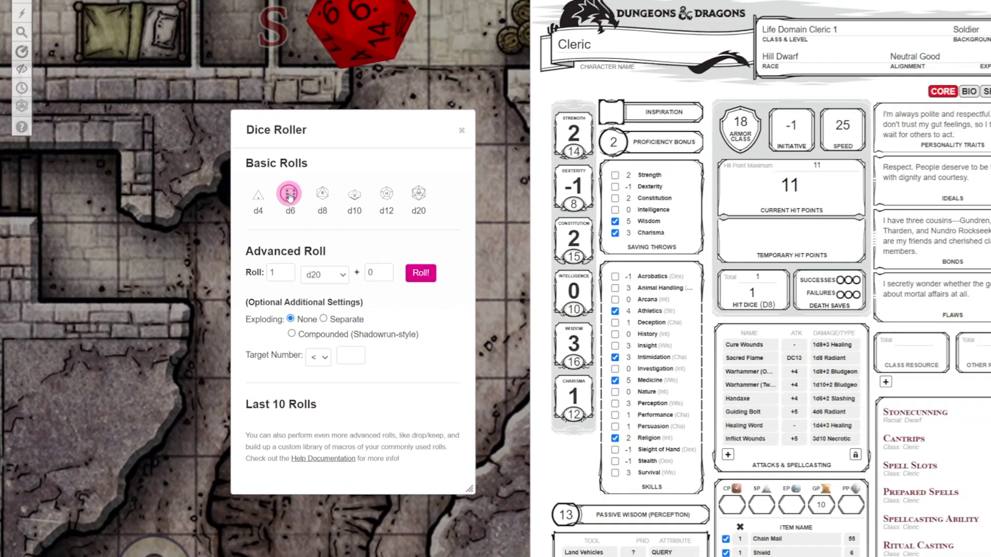
{"action": "left_click", "coordinate": [410, 135]}
{"action": "left_click", "coordinate": [306, 198]}
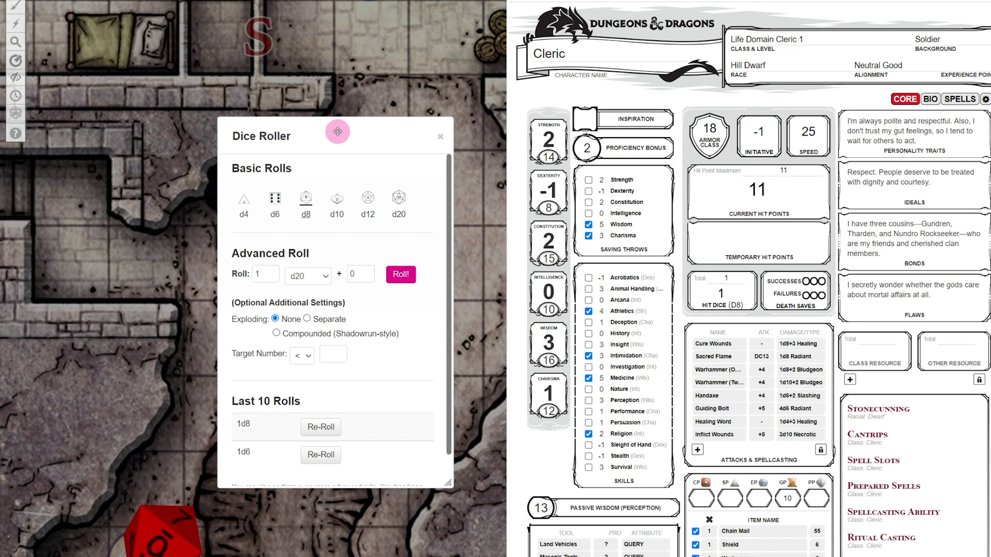
{"action": "left_click", "coordinate": [442, 137]}
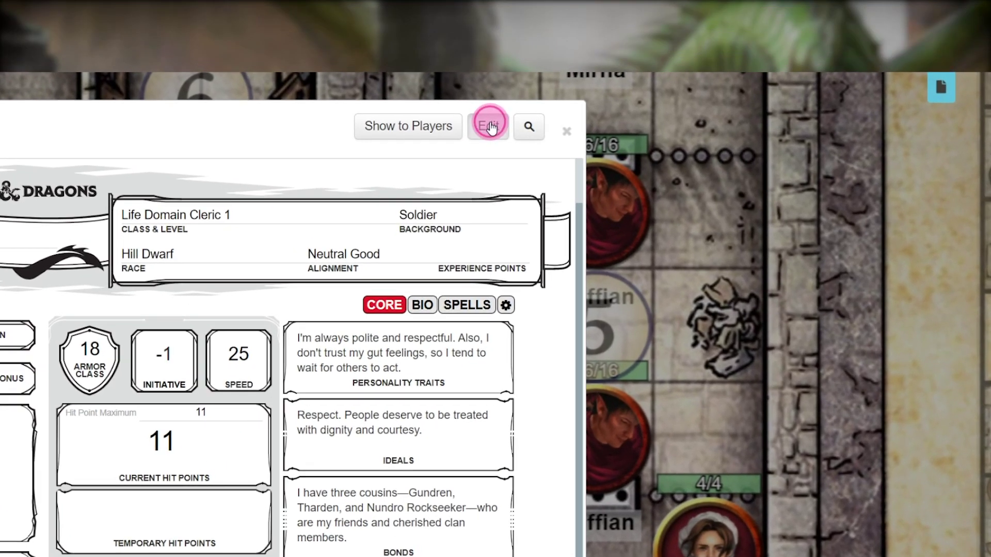
- Share the Cleric in All Players' and the player's journals, give that player control, and save
{"action": "left_click", "coordinate": [687, 33]}
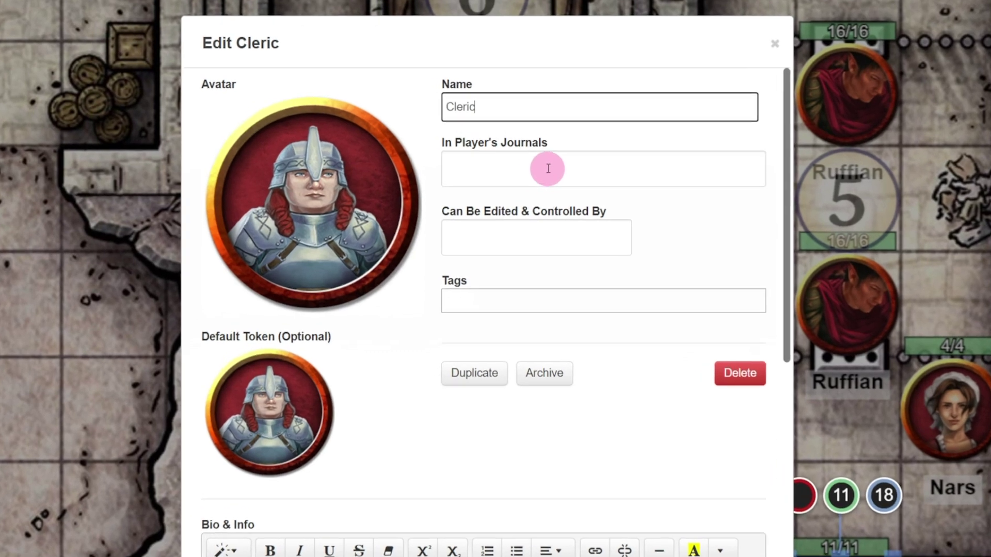
{"action": "left_click", "coordinate": [534, 135]}
{"action": "left_click", "coordinate": [486, 212]}
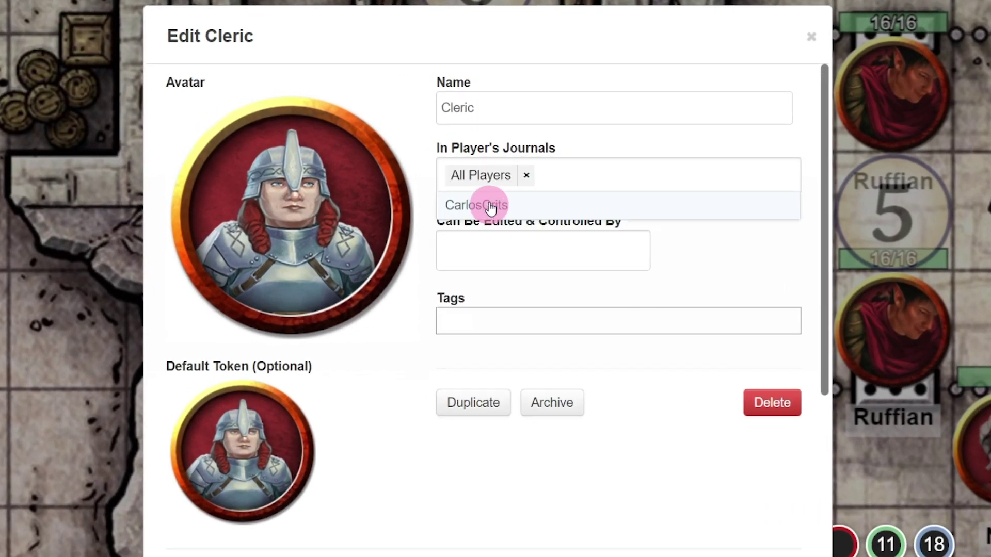
{"action": "left_click", "coordinate": [500, 204]}
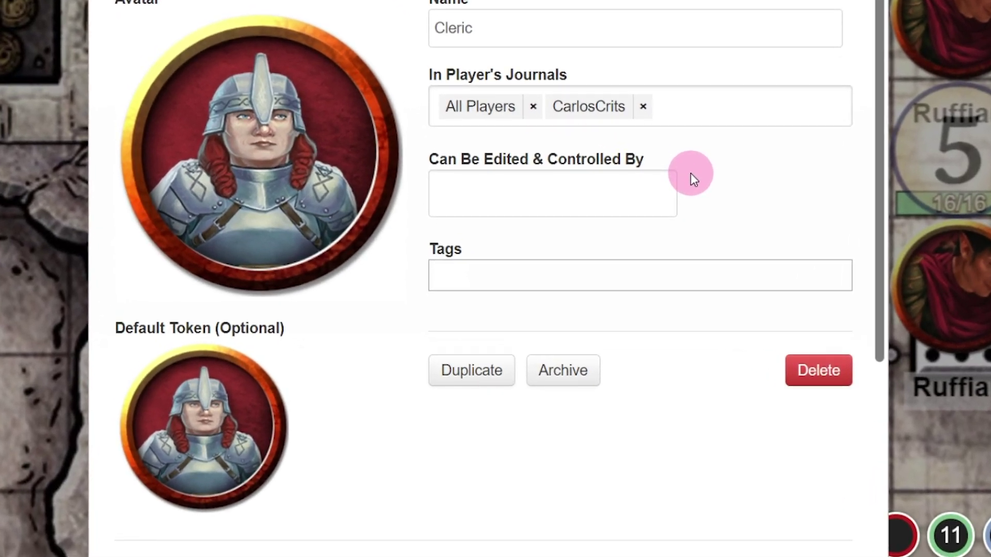
{"action": "left_click", "coordinate": [602, 189]}
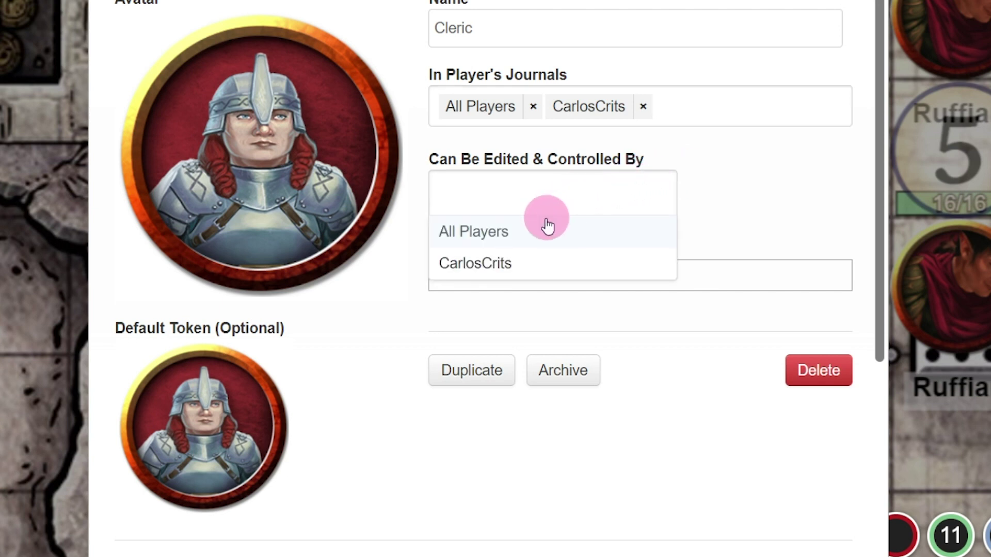
{"action": "left_click", "coordinate": [499, 263]}
{"action": "left_click", "coordinate": [811, 171]}
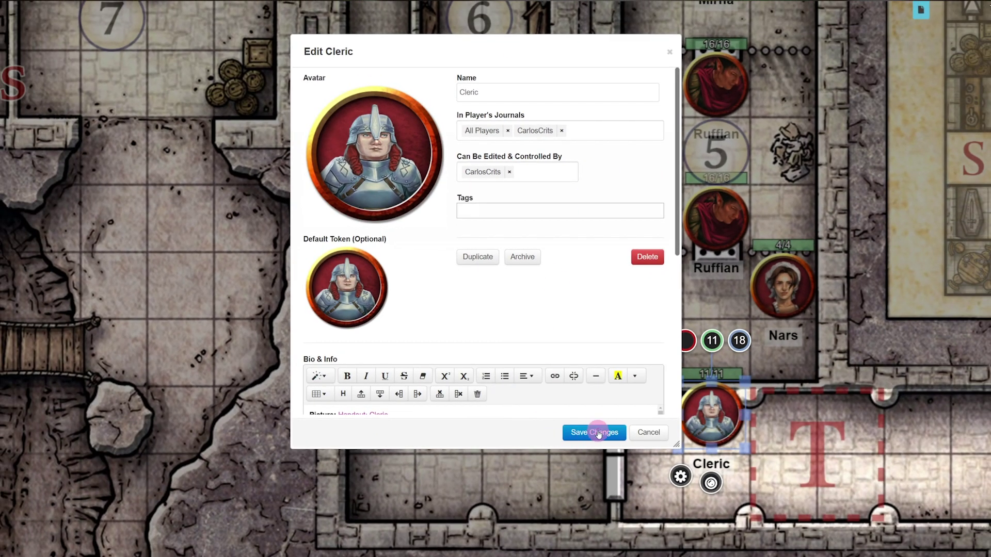
{"action": "left_click", "coordinate": [598, 433]}
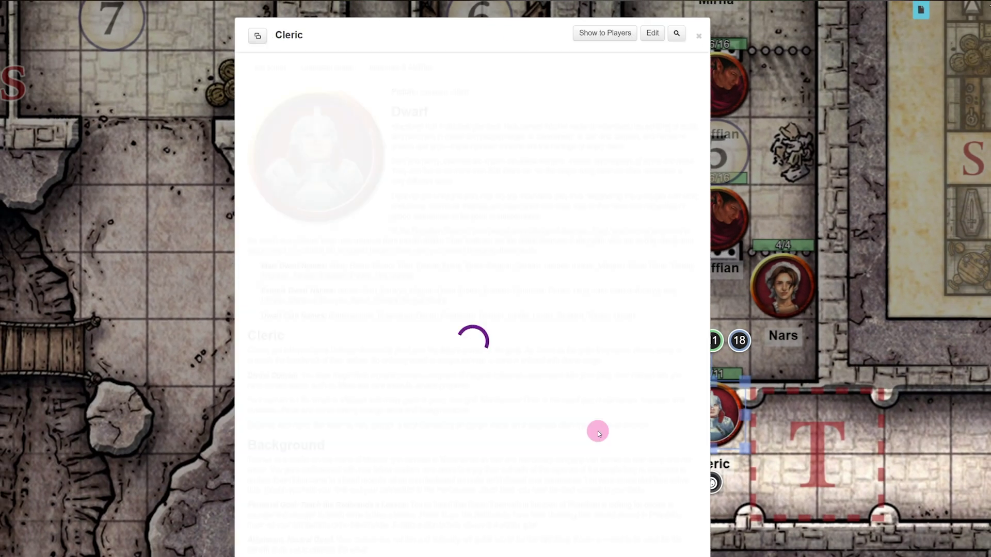
{"action": "left_click", "coordinate": [700, 33]}
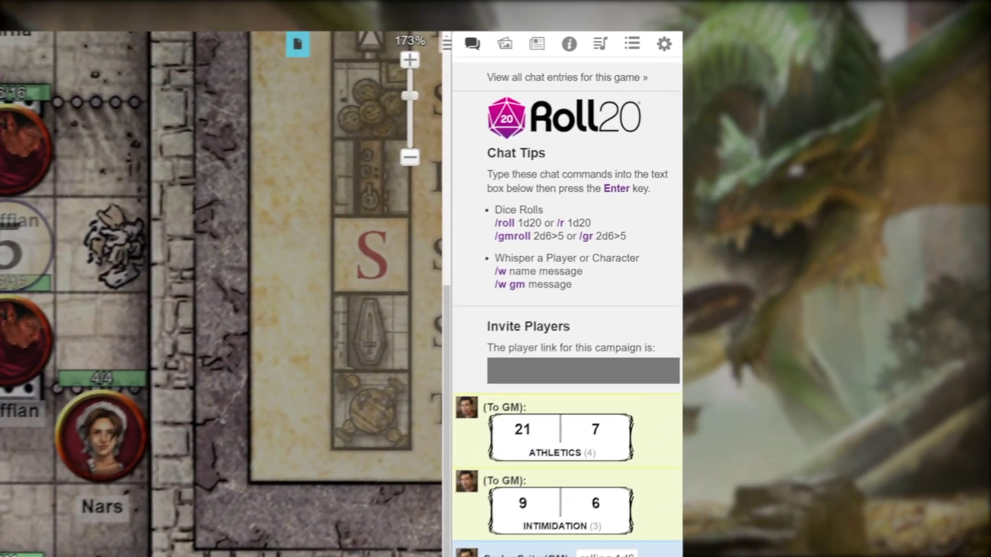
- Browse the compendium's Feats and Items, viewing the Dragonrider feat and Akmon, Hammer of Purphoros
{"action": "left_click", "coordinate": [569, 44]}
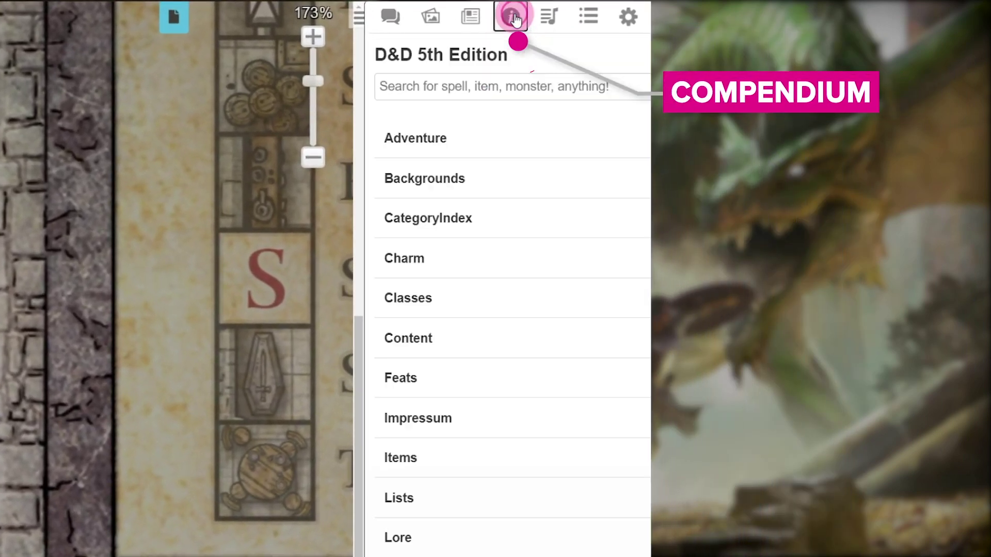
{"action": "left_click", "coordinate": [408, 378]}
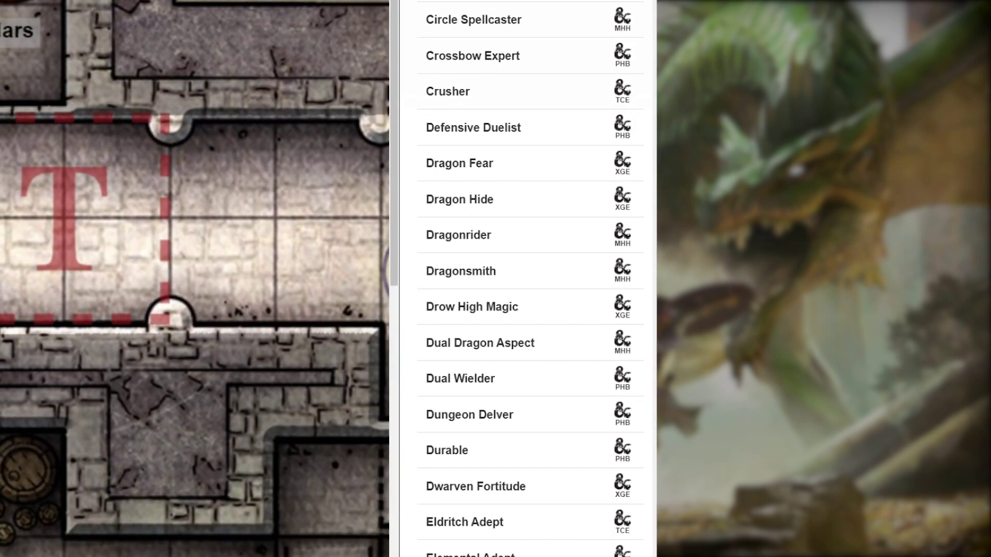
{"action": "left_click", "coordinate": [480, 247]}
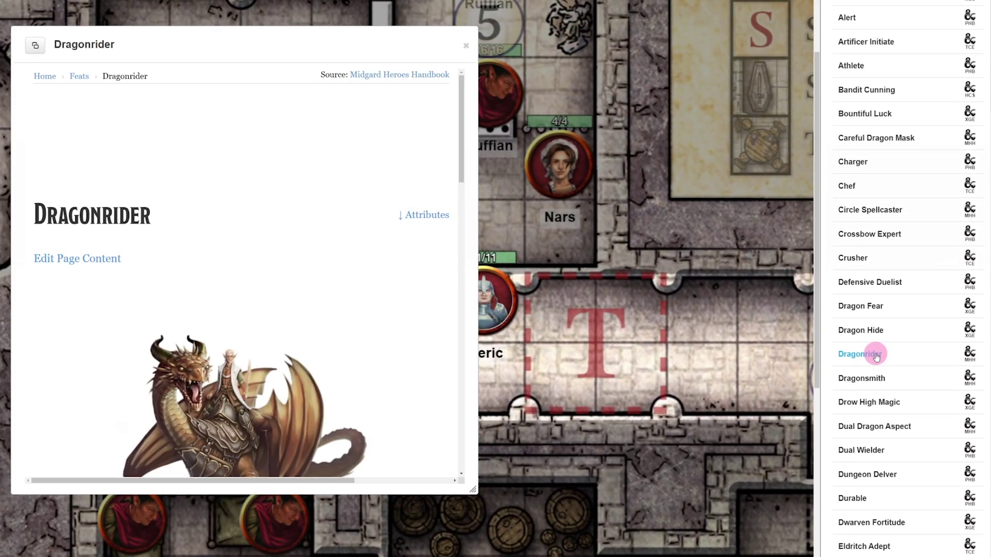
{"action": "scroll", "coordinate": [445, 283], "scroll_direction": "down", "scroll_amount": 8}
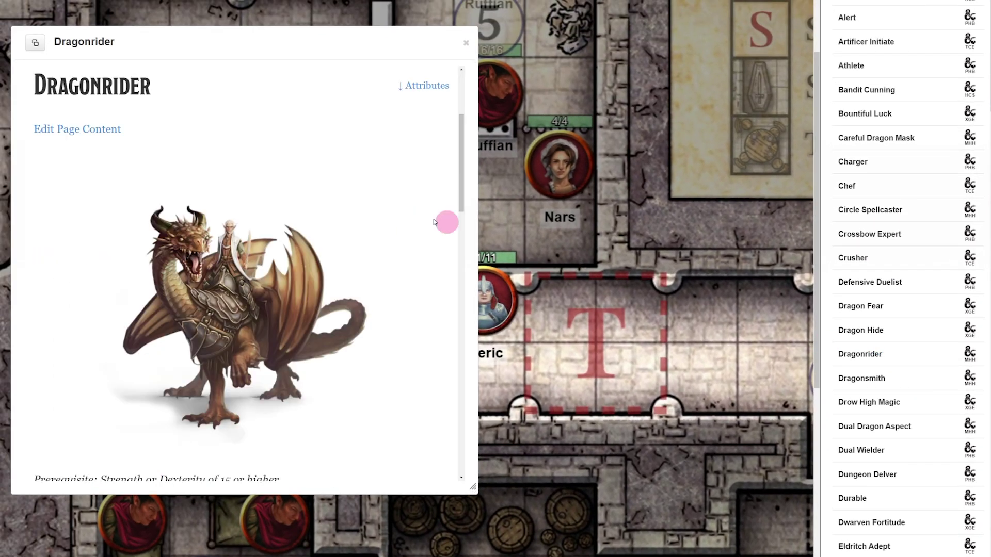
{"action": "left_click", "coordinate": [458, 43]}
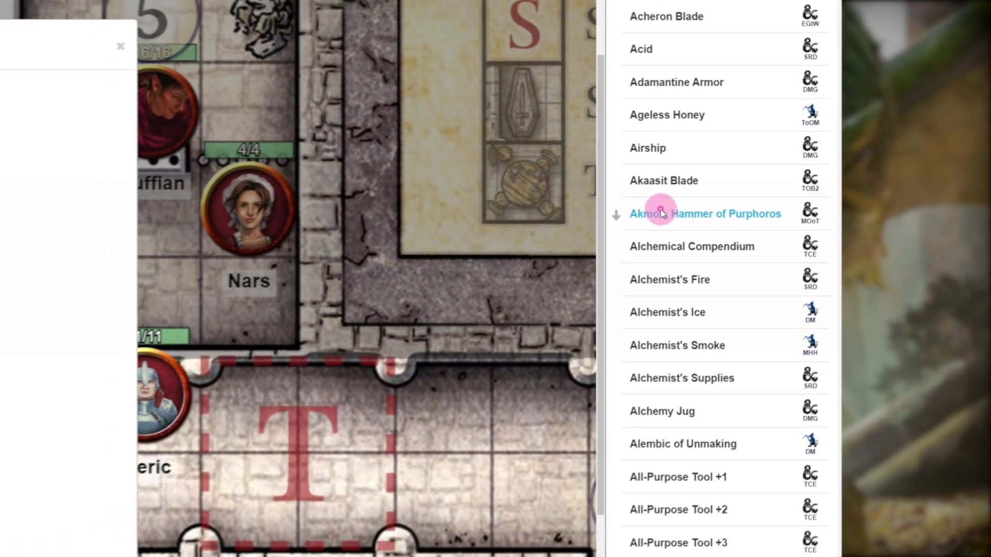
{"action": "left_click", "coordinate": [547, 237]}
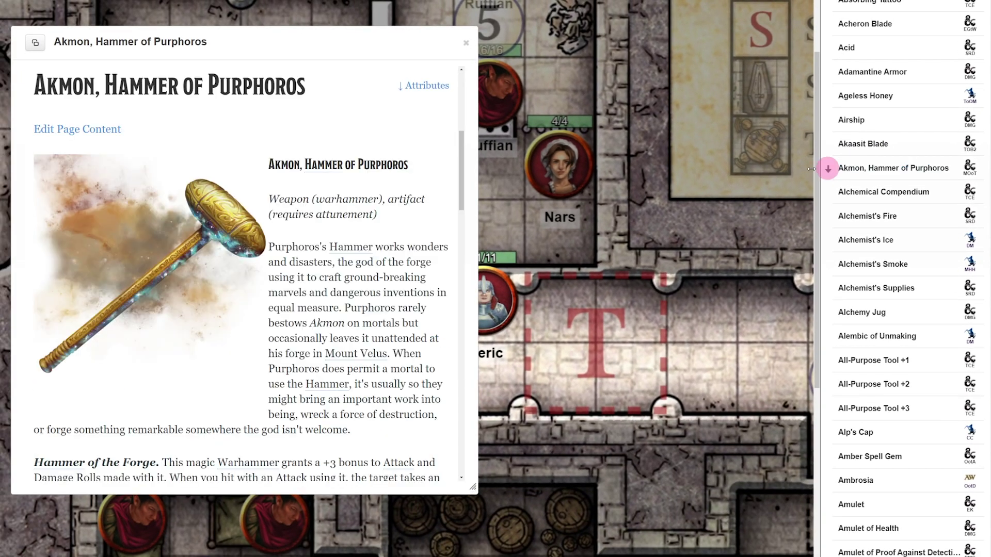
{"action": "left_click", "coordinate": [467, 35]}
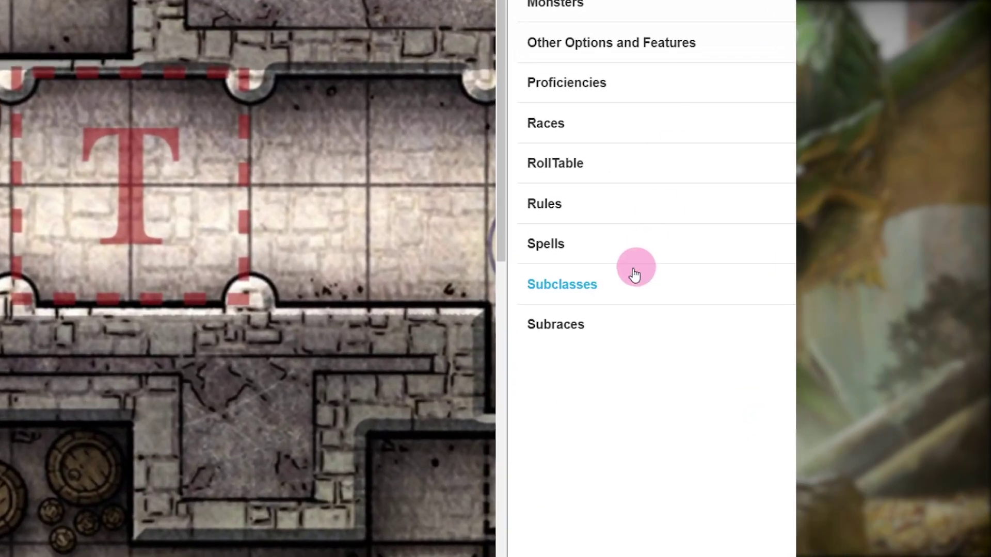
- Drag Acid Rain from compendium Spells onto the Cleric's spell pages and submit it at level 5
{"action": "left_click", "coordinate": [549, 239]}
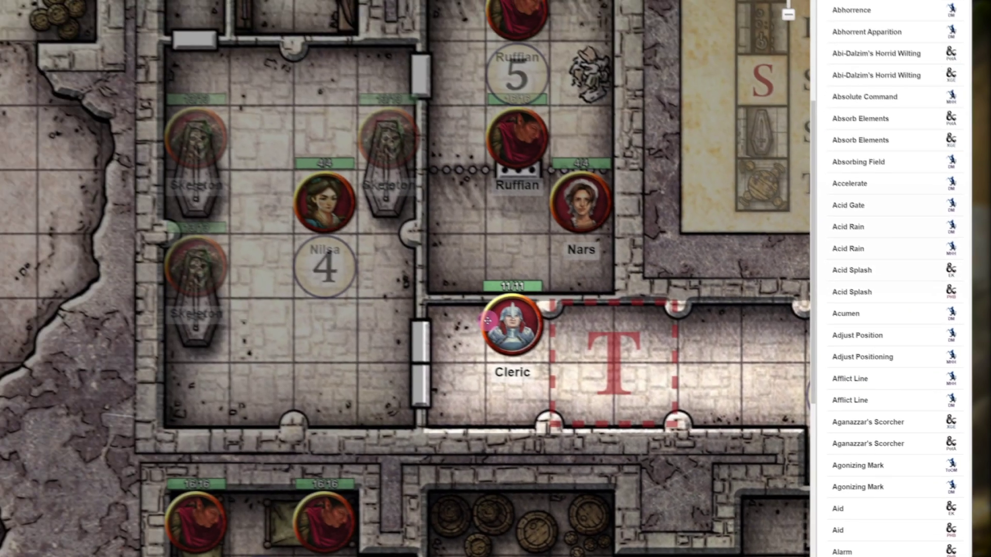
{"action": "double_click", "coordinate": [572, 351]}
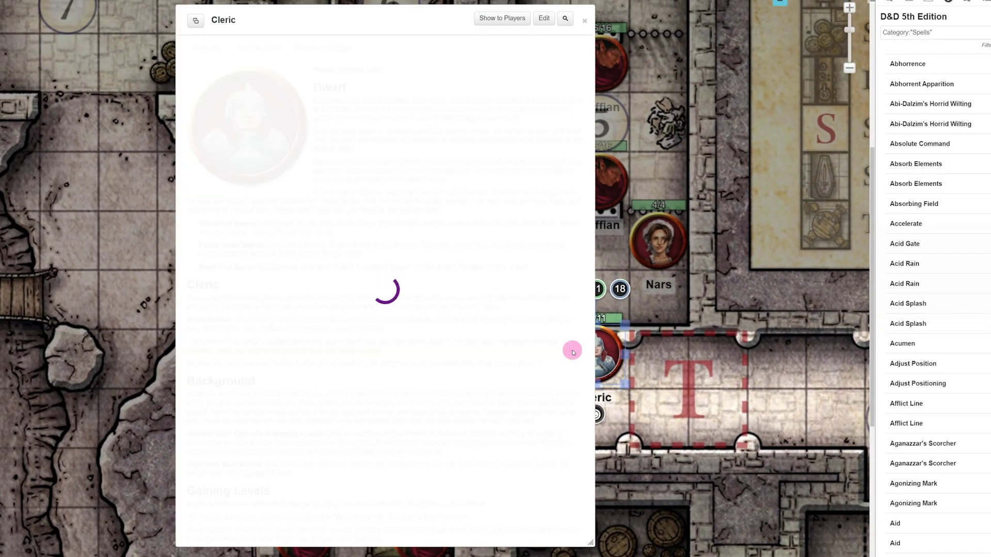
{"action": "left_click", "coordinate": [283, 48]}
{"action": "left_click", "coordinate": [534, 144]}
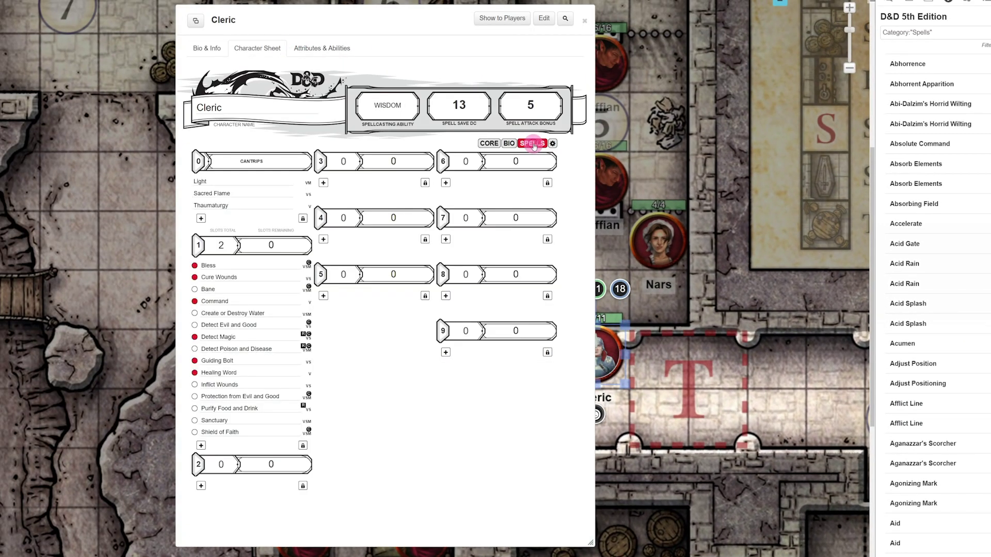
{"action": "left_click_drag", "start_coordinate": [917, 289], "coordinate": [398, 312]}
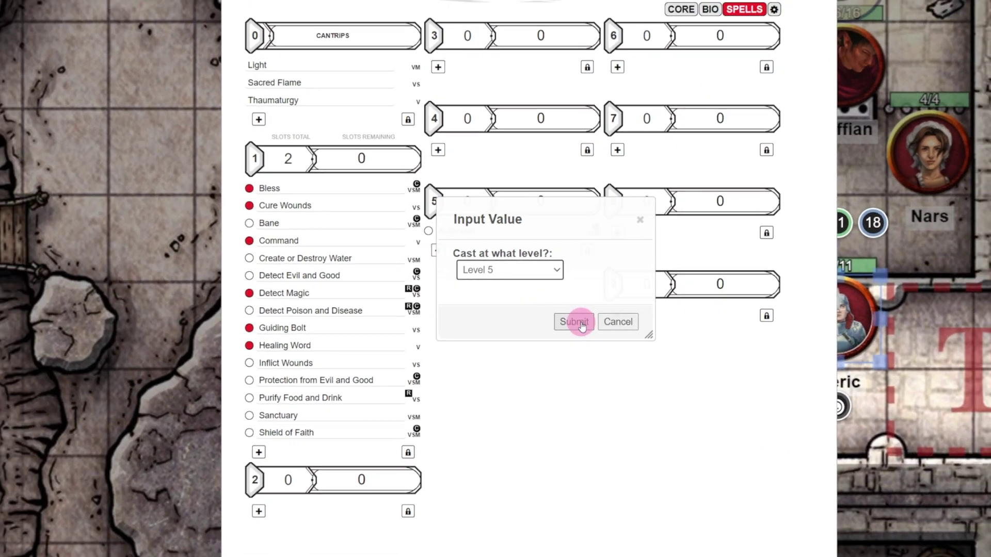
{"action": "left_click", "coordinate": [581, 325]}
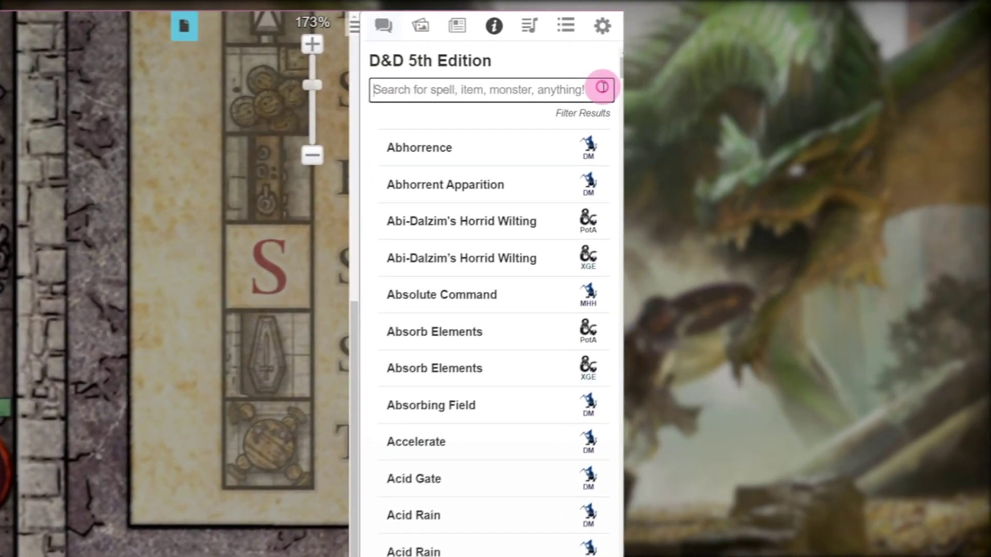
- Filter compendium Monsters to the Lost Mine of Phandelver source and place an Owlbear near room 4
{"action": "left_click", "coordinate": [602, 87]}
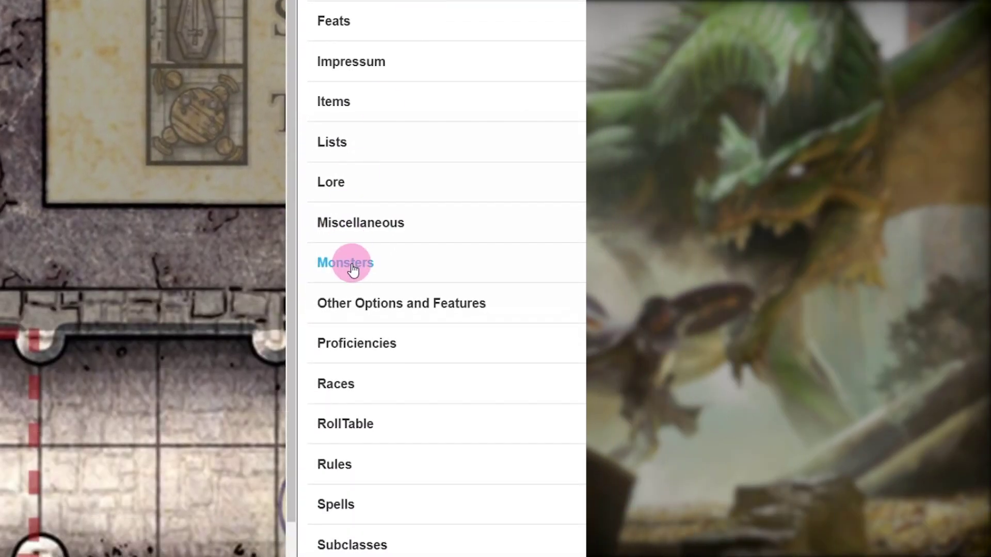
{"action": "left_click", "coordinate": [353, 266]}
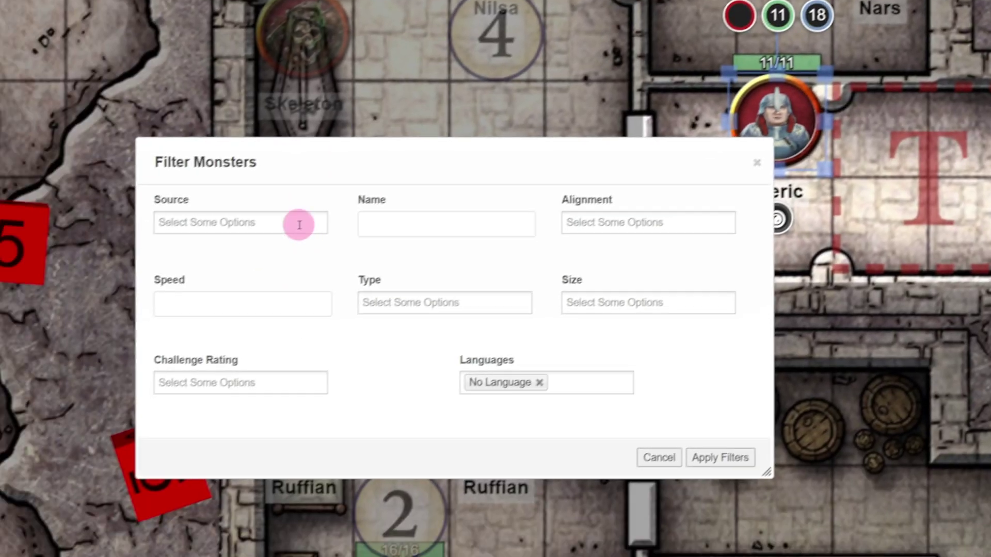
{"action": "left_click", "coordinate": [299, 223]}
{"action": "scroll", "coordinate": [343, 350], "scroll_direction": "down", "scroll_amount": 5}
{"action": "left_click", "coordinate": [343, 349]}
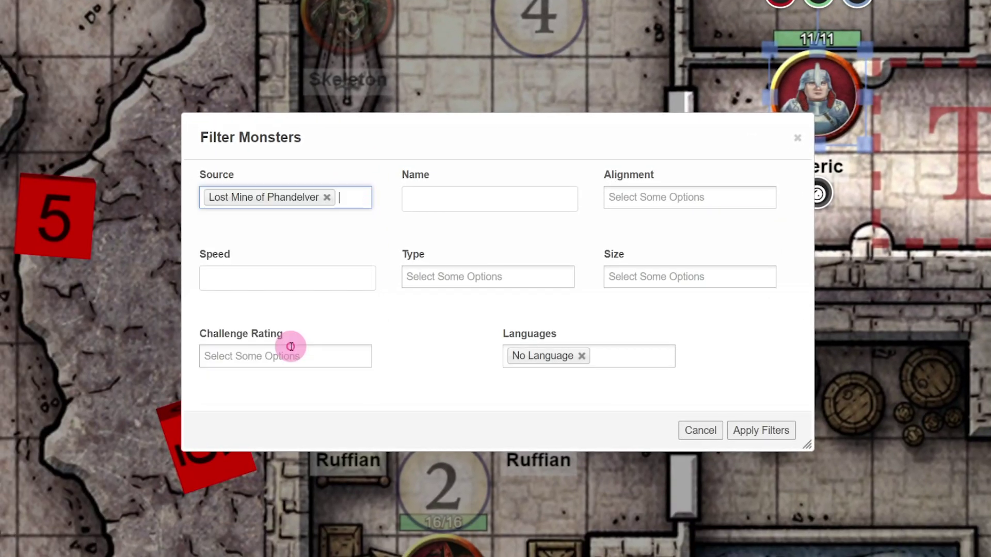
{"action": "left_click", "coordinate": [788, 431]}
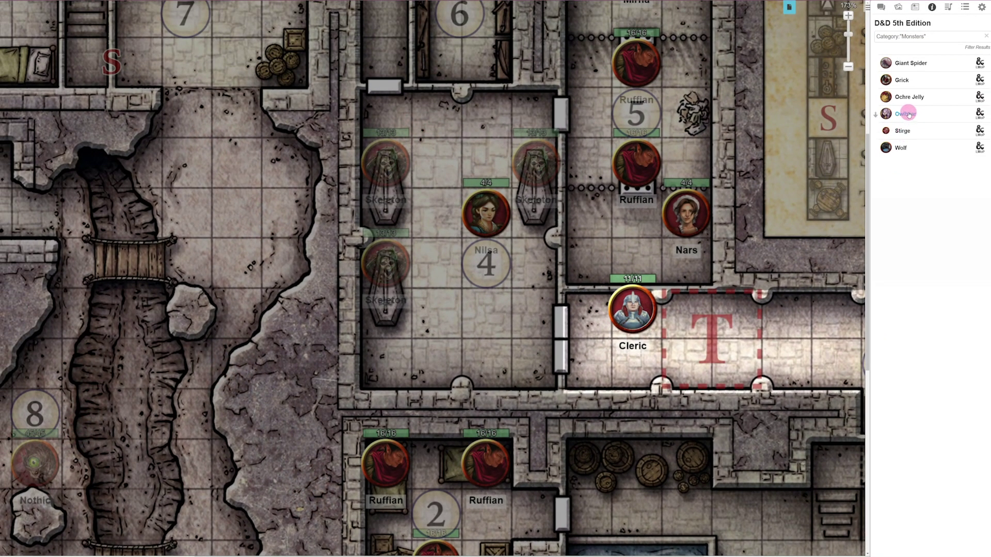
{"action": "left_click_drag", "start_coordinate": [877, 129], "coordinate": [466, 311]}
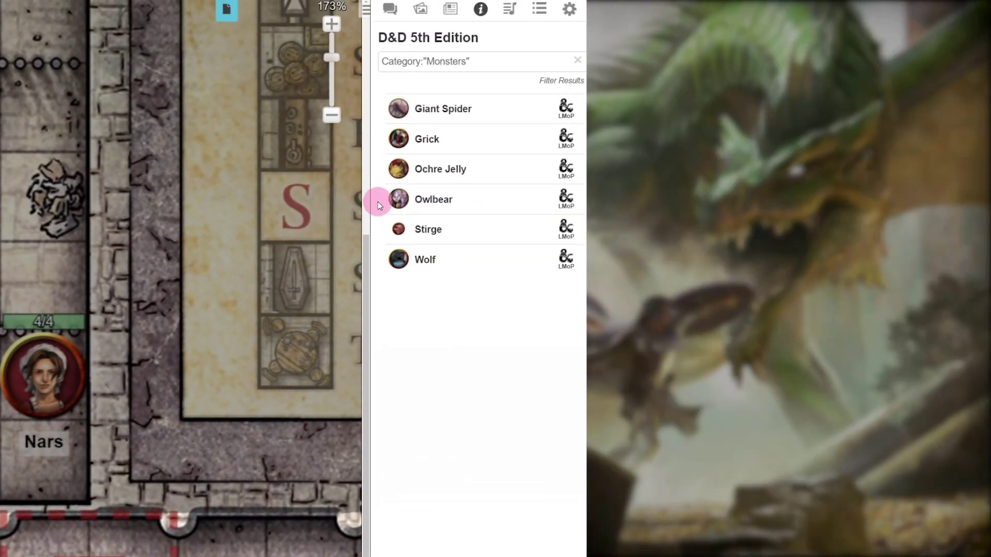
- View the Owlbear's full entry, then open the Lost Mine of Phandelver page with its appendices
{"action": "left_click", "coordinate": [379, 206]}
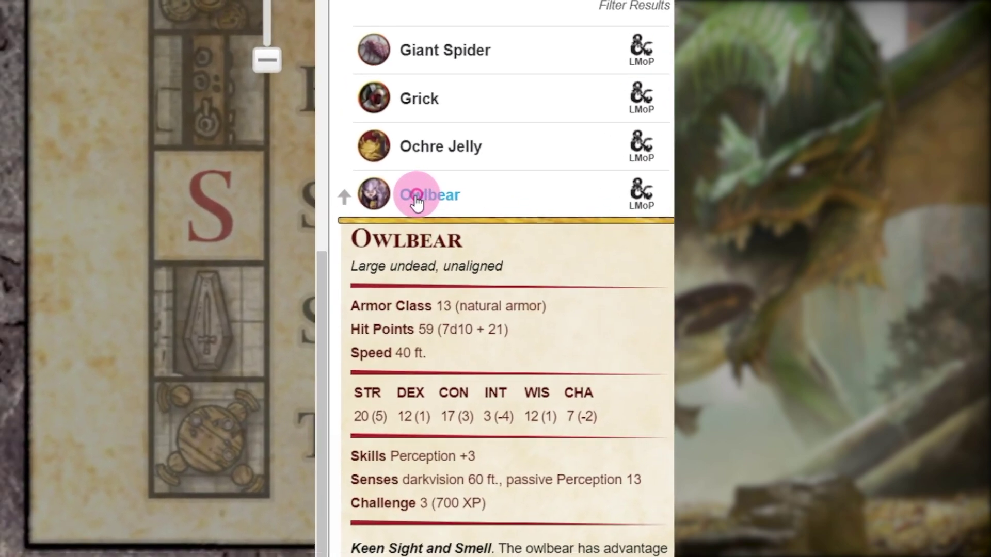
{"action": "left_click", "coordinate": [418, 203]}
{"action": "left_click_drag", "start_coordinate": [194, 146], "coordinate": [602, 40]}
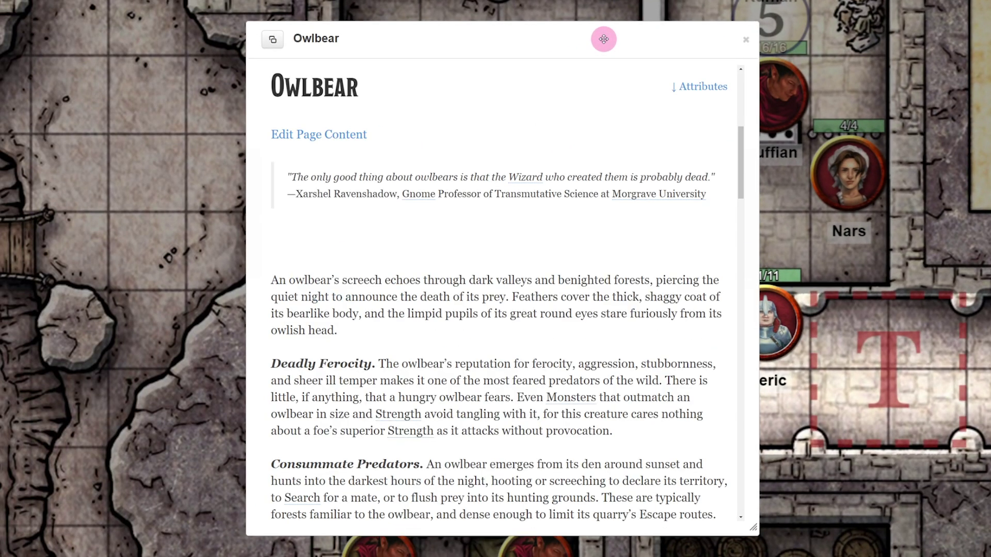
{"action": "left_click_drag", "start_coordinate": [740, 140], "coordinate": [752, 77]}
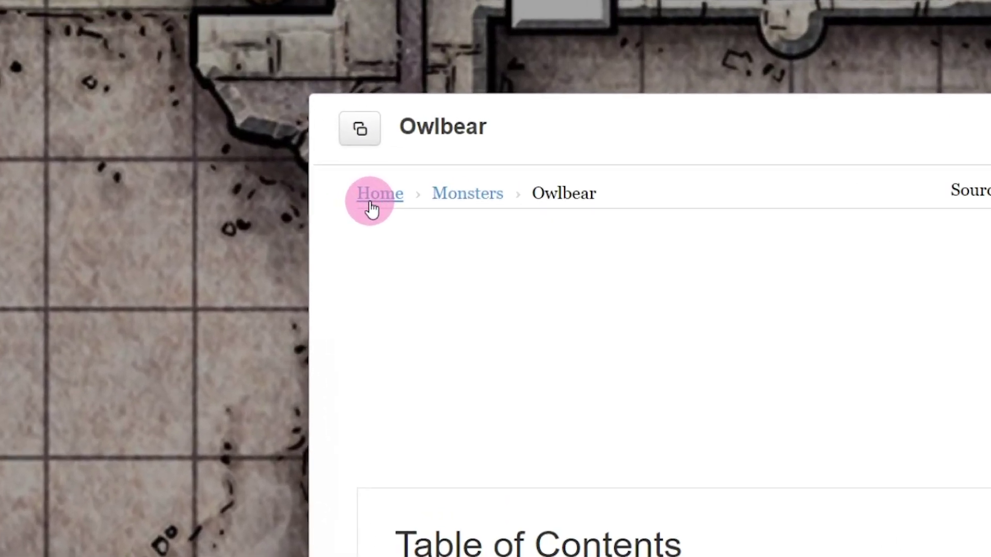
{"action": "left_click", "coordinate": [371, 202]}
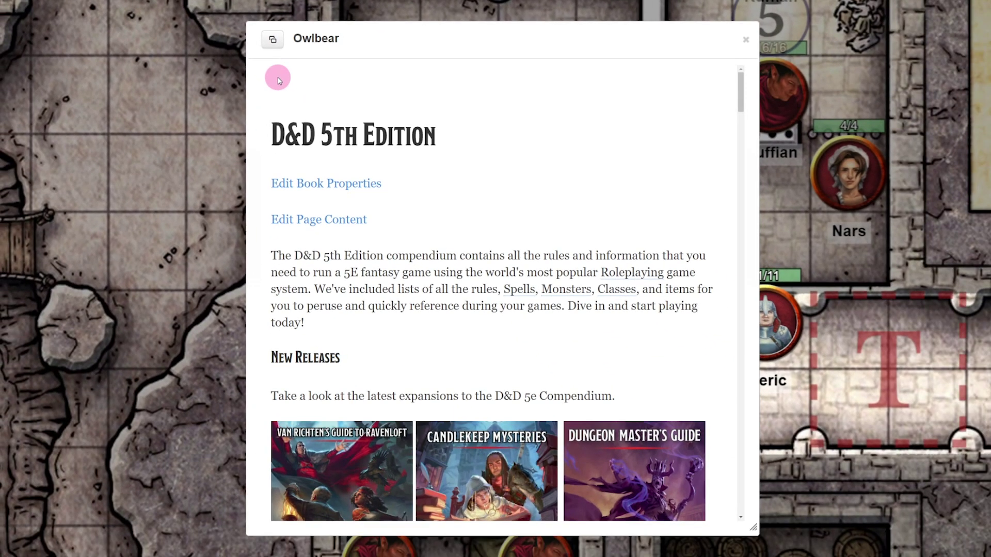
{"action": "left_click_drag", "start_coordinate": [743, 84], "coordinate": [745, 185]}
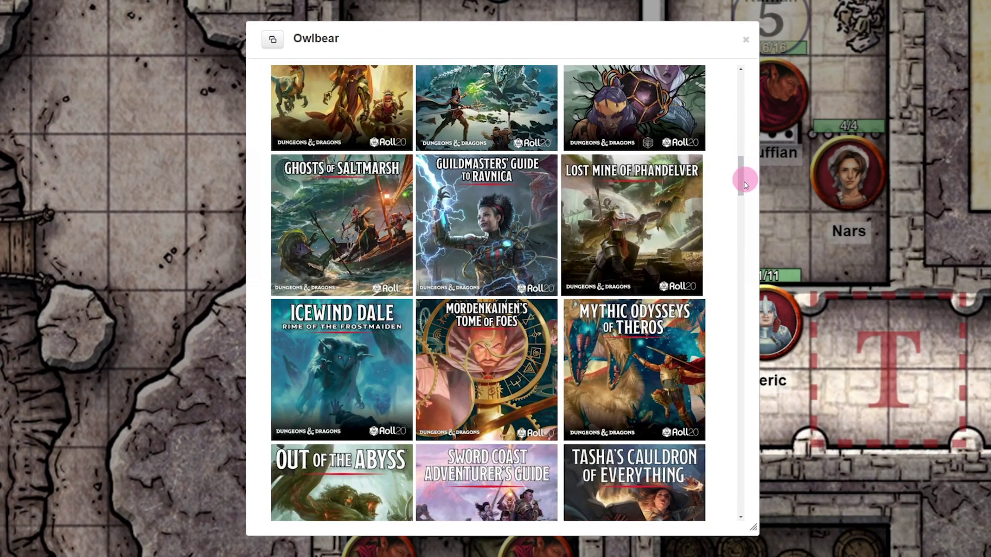
{"action": "left_click", "coordinate": [639, 225]}
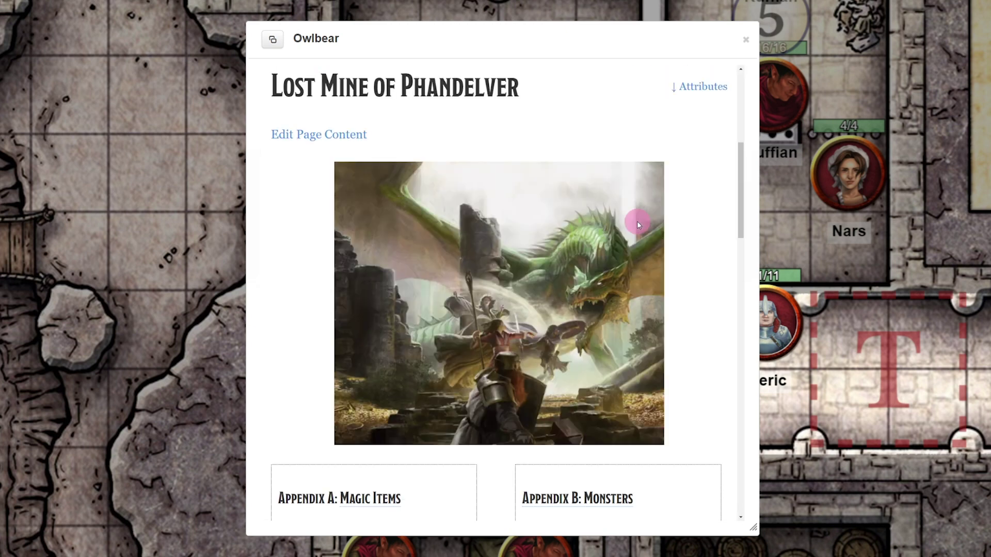
{"action": "left_click_drag", "start_coordinate": [741, 211], "coordinate": [744, 308]}
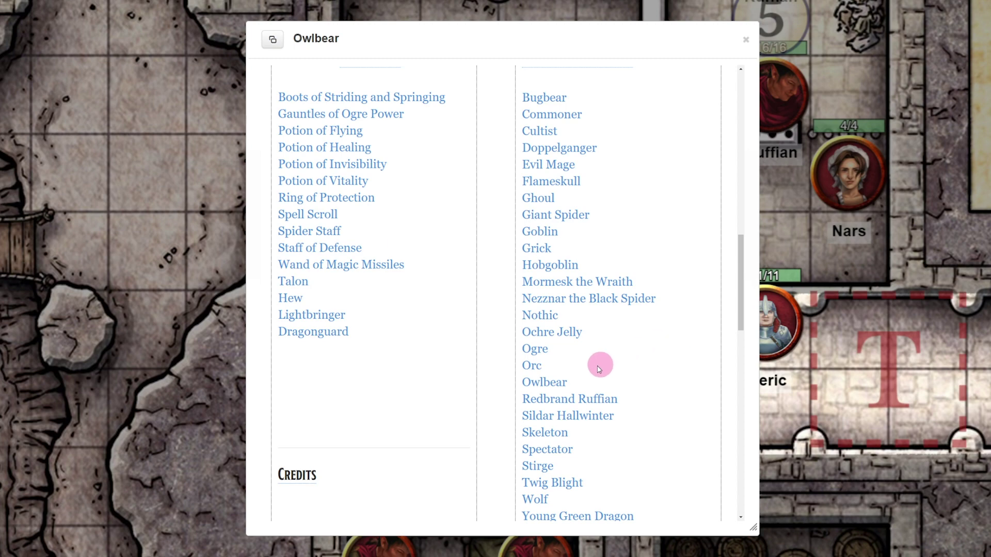